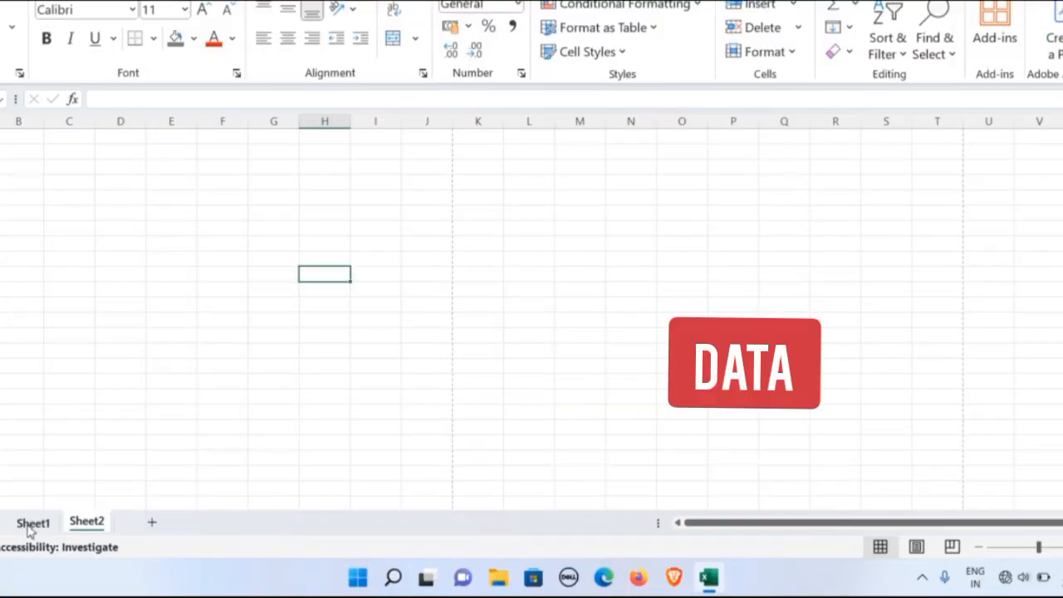
# Add a new worksheet after Sheet1, and return to Sheet1 with the data table.
pyautogui.click(32, 525)
pyautogui.click(151, 523)
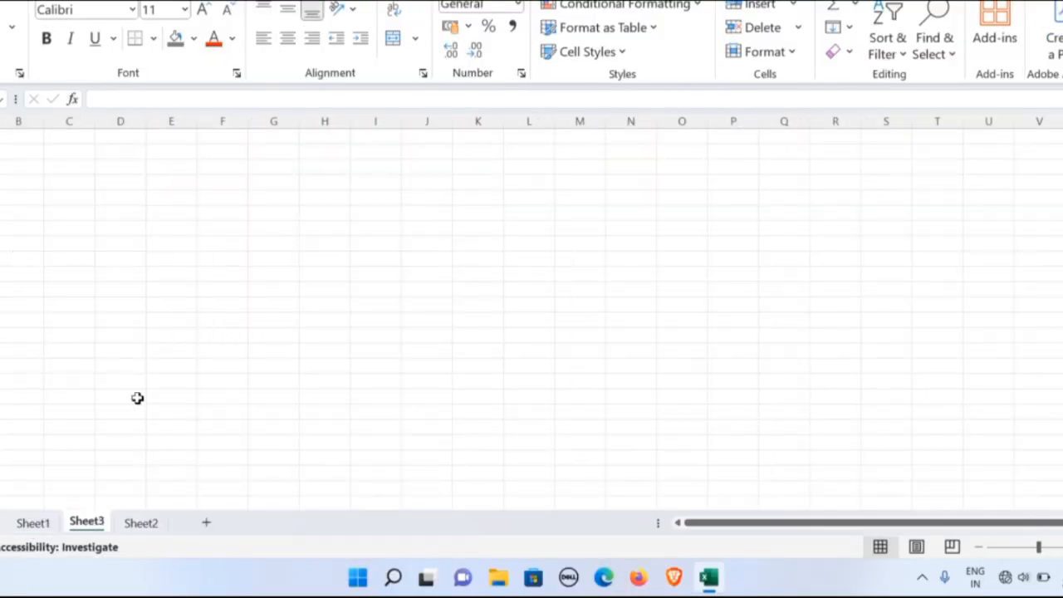
pyautogui.click(33, 522)
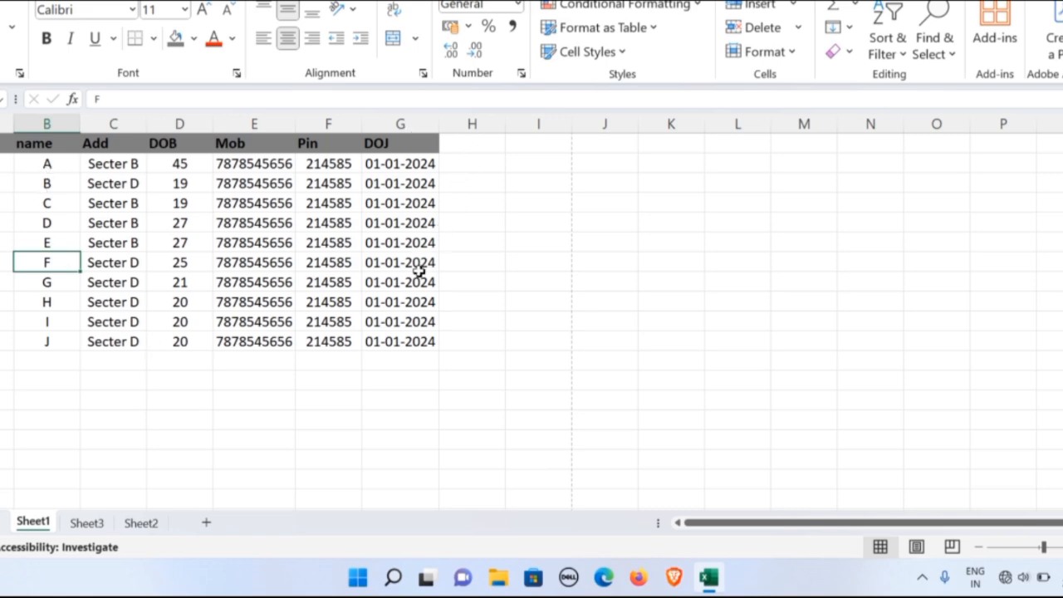
# Widen columns A through I of Sheet1 to one uniform width that fits the mobile numbers and dates.
pyautogui.scroll(-5, 419, 271)
pyautogui.scroll(-3, 419, 270)
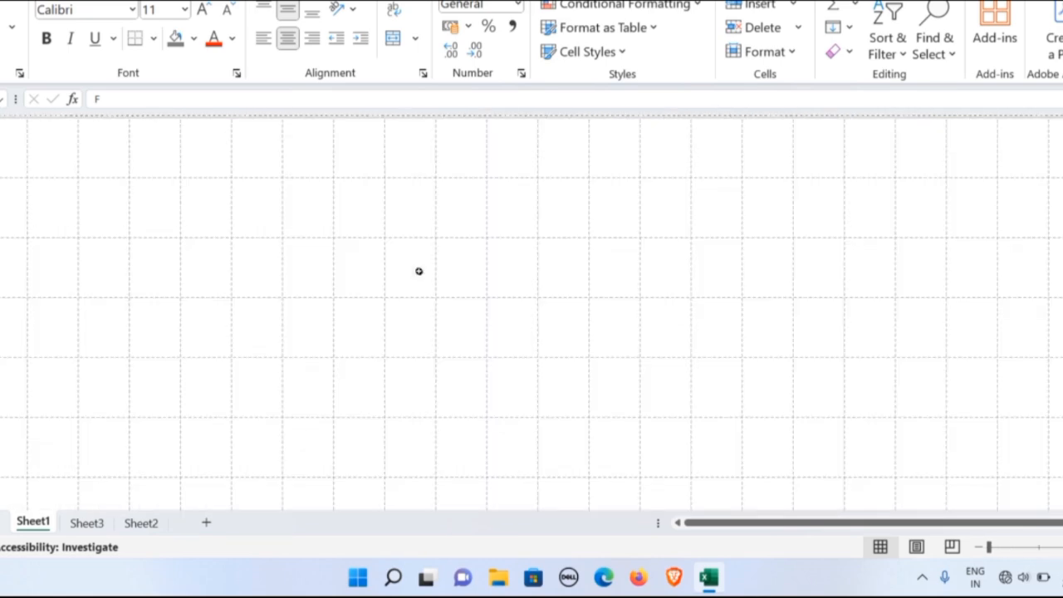
pyautogui.scroll(6, 419, 270)
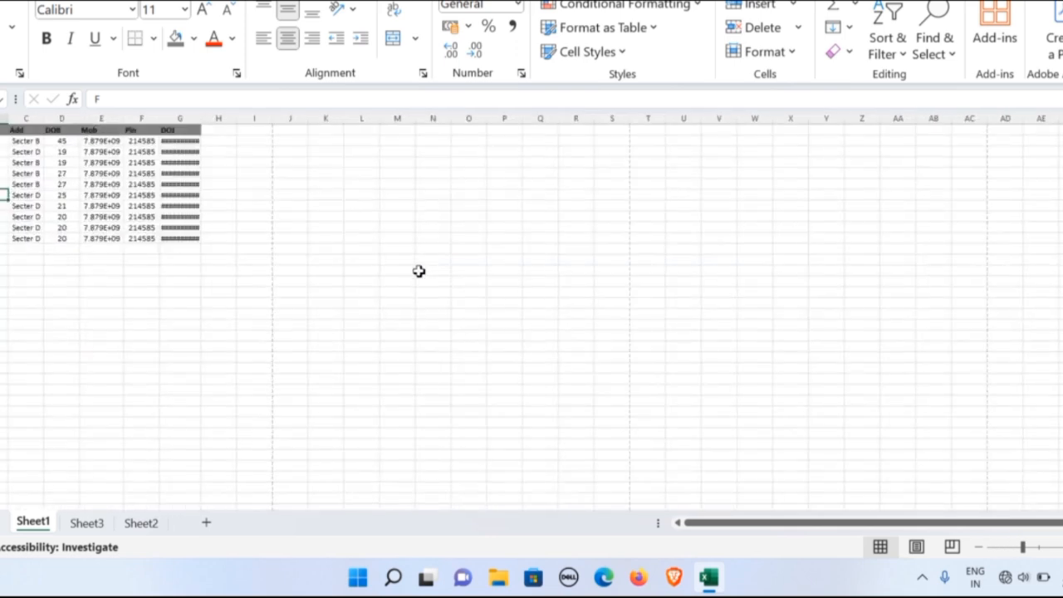
pyautogui.scroll(5, 418, 270)
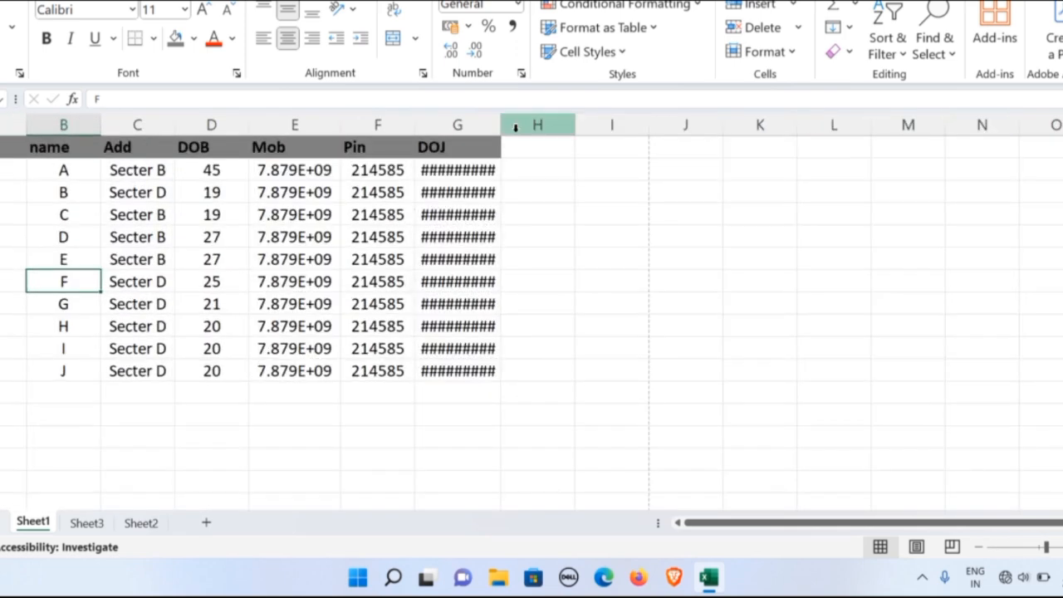
pyautogui.moveTo(501, 124); pyautogui.dragTo(504, 124)
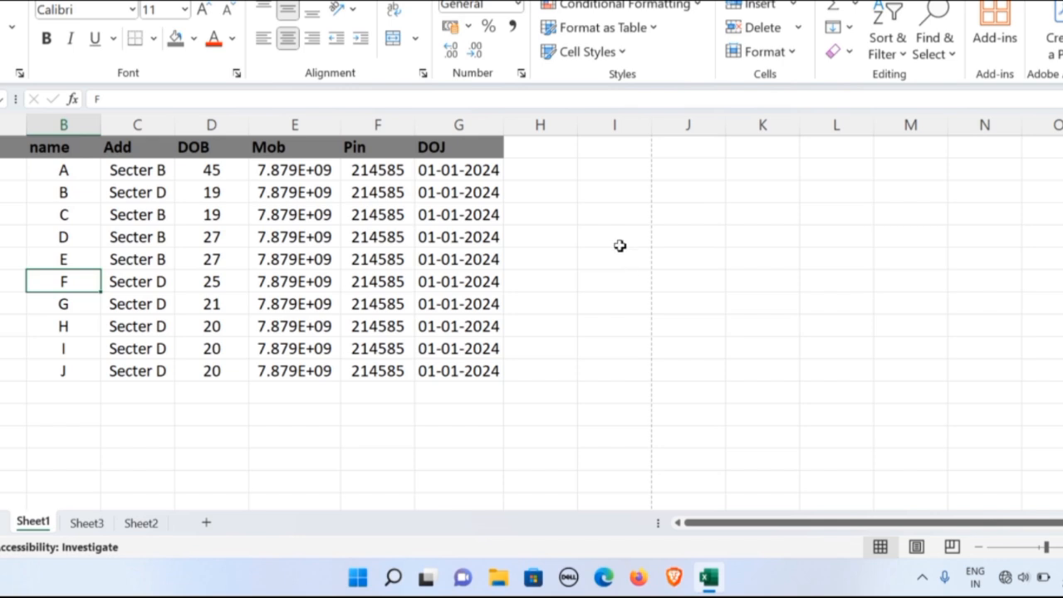
pyautogui.moveTo(16, 124); pyautogui.dragTo(592, 155)
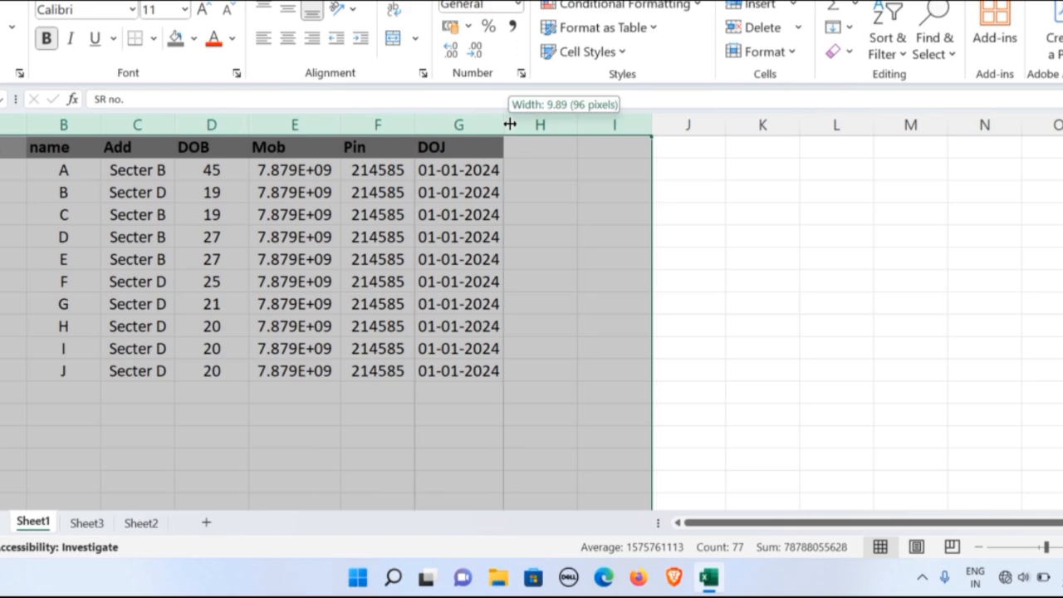
pyautogui.doubleClick(509, 123)
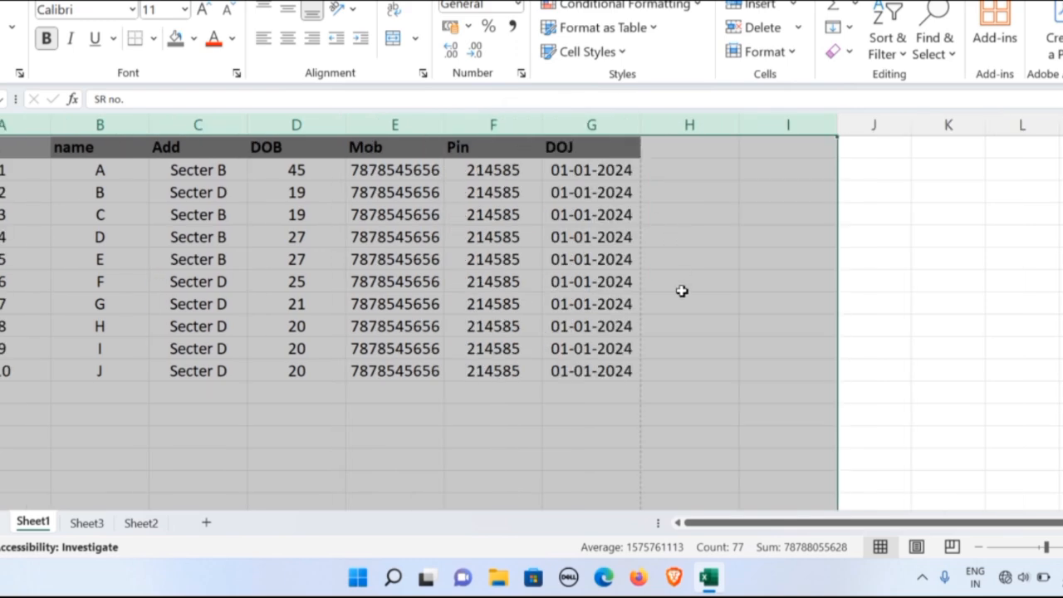
pyautogui.click(664, 266)
# Select the whole data table and view the available page orientation options without changing the orientation.
pyautogui.scroll(-3, 640, 280)
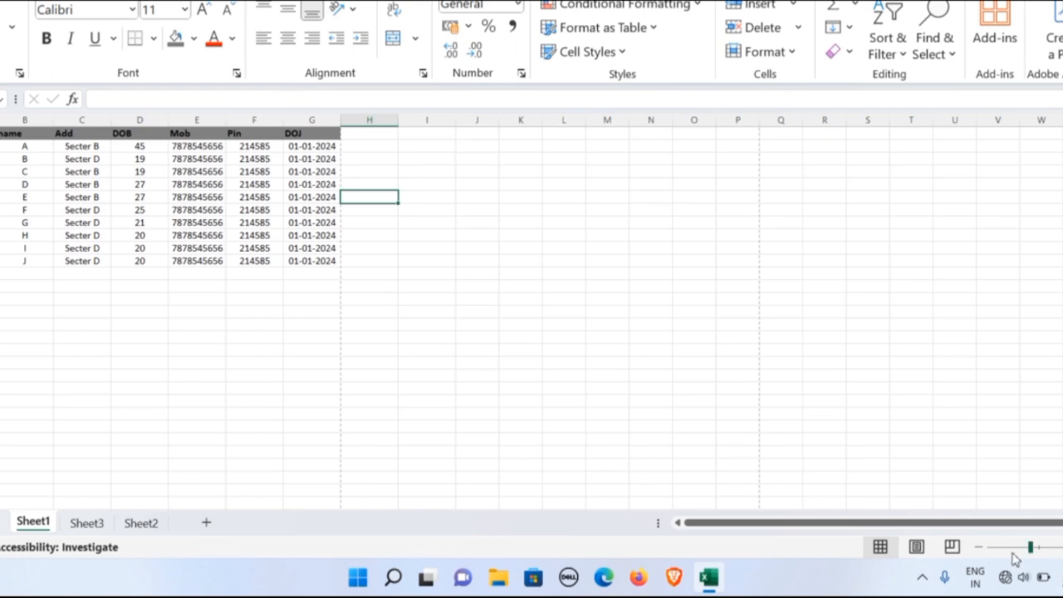
pyautogui.scroll(3, 75, 130)
pyautogui.moveTo(16, 143); pyautogui.dragTo(523, 348)
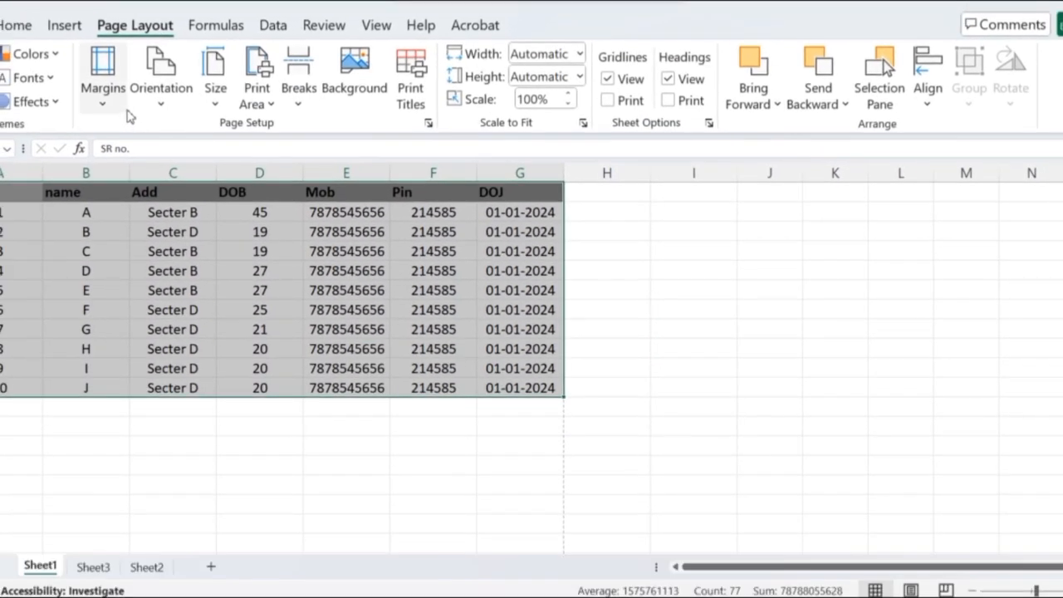
pyautogui.click(168, 109)
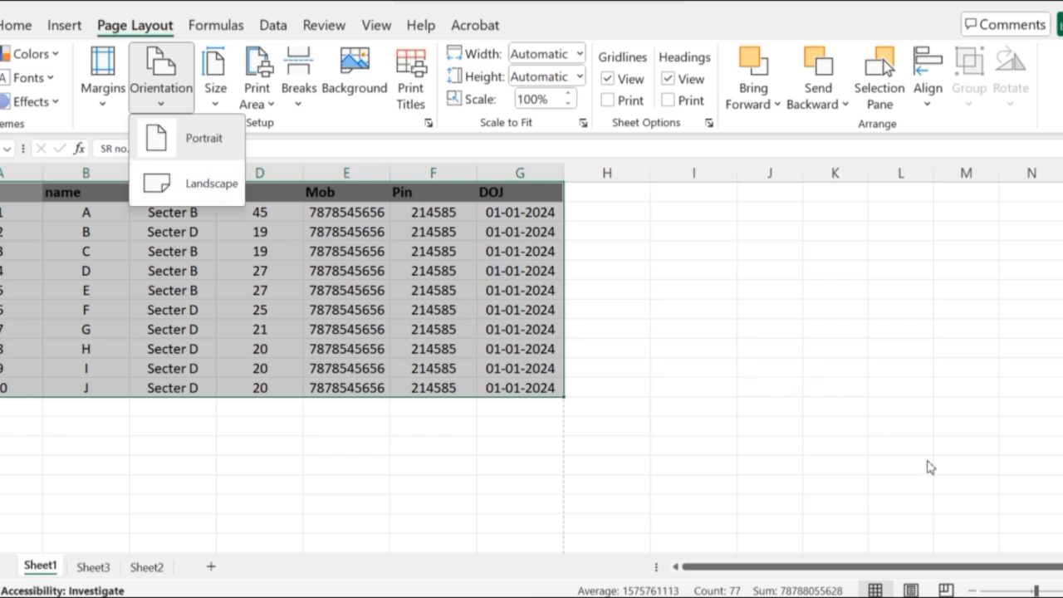
pyautogui.click(968, 486)
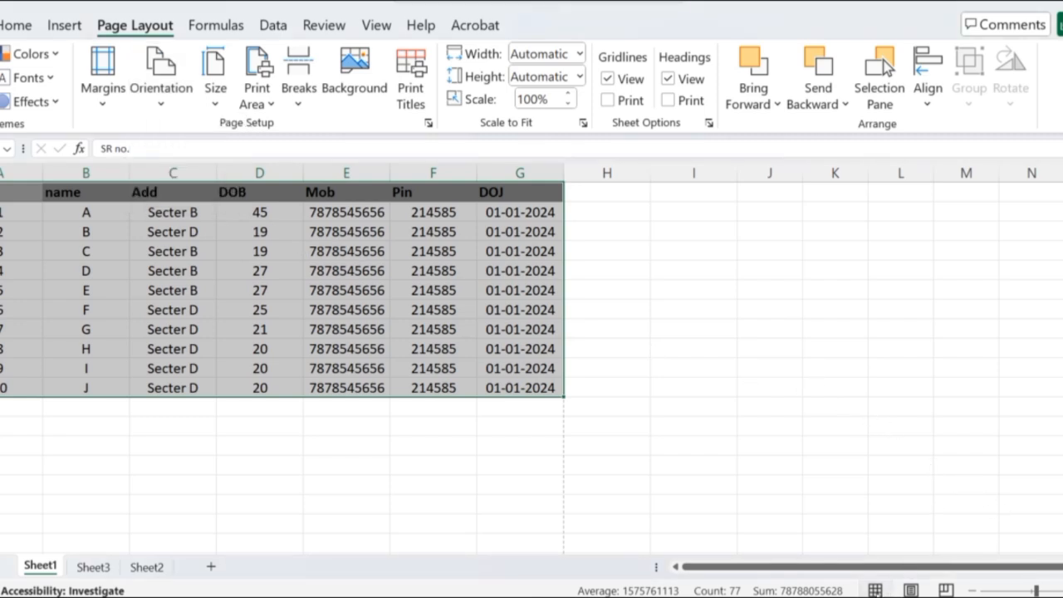
pyautogui.scroll(-2, 422, 431)
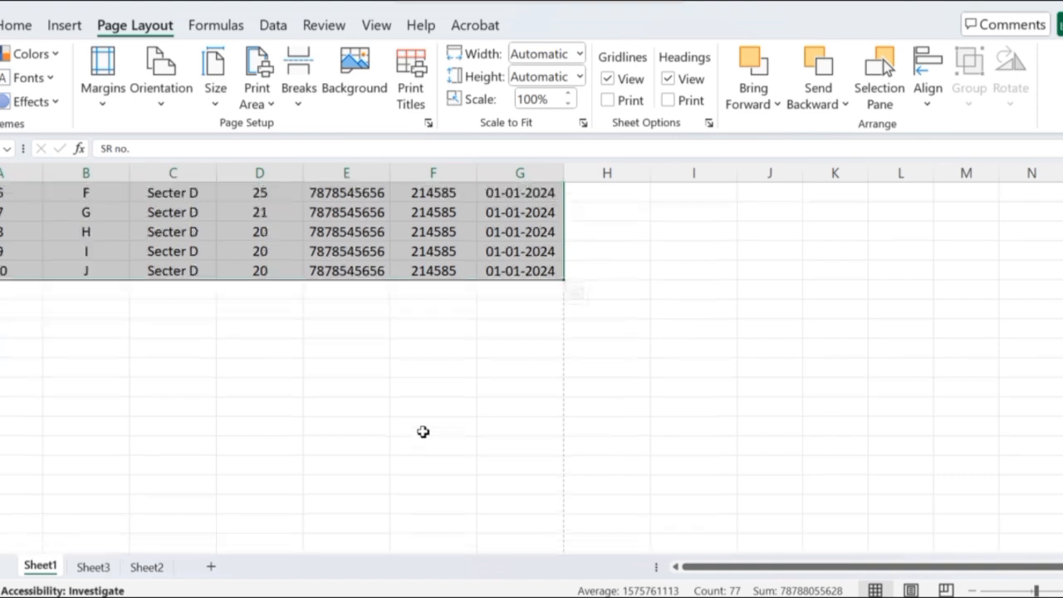
pyautogui.scroll(2, 422, 432)
pyautogui.click(436, 422)
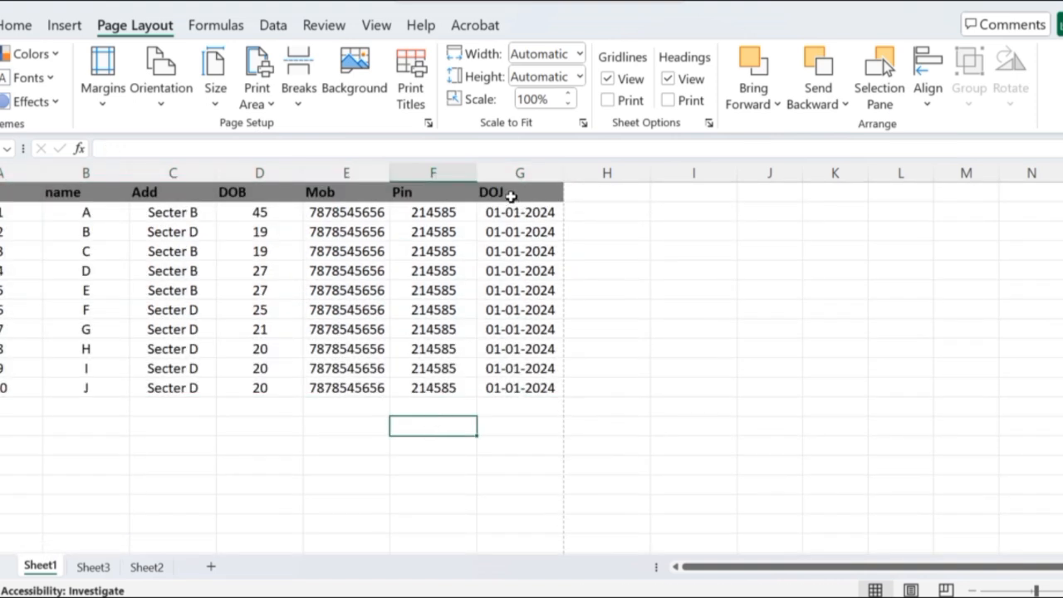
# Duplicate the DOJ column with its header and dates from column G into column H.
pyautogui.moveTo(510, 193); pyautogui.dragTo(543, 382)
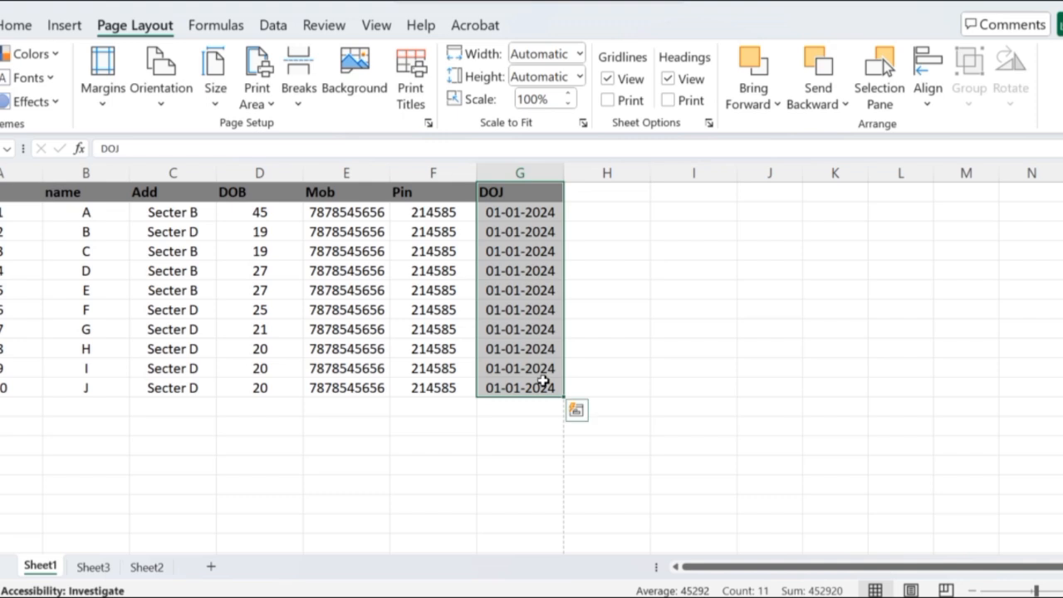
pyautogui.hotkey('ctrl', 'c')
pyautogui.click(604, 191)
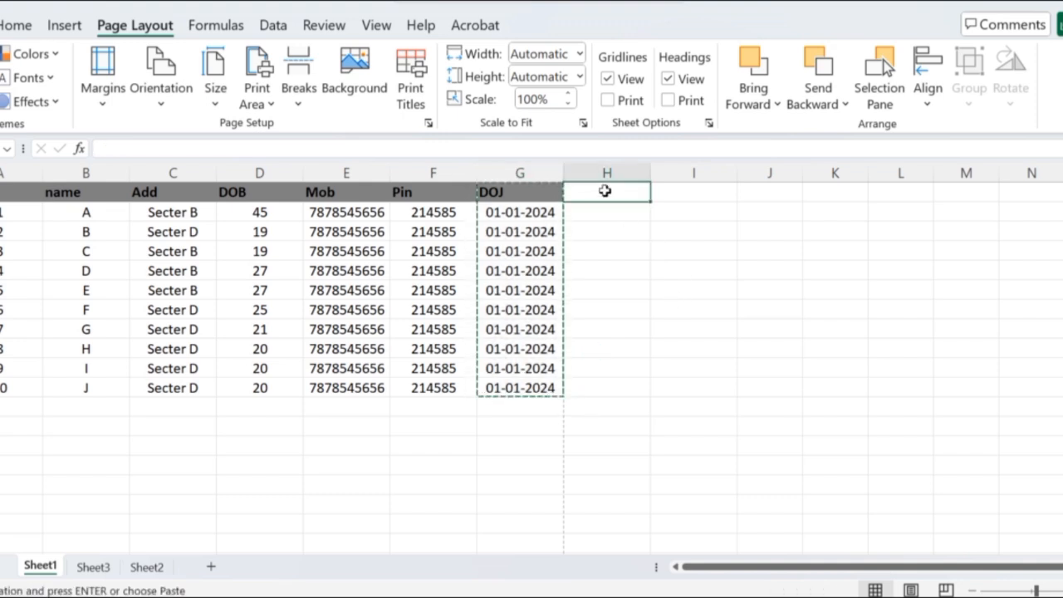
pyautogui.hotkey('ctrl', 'v')
pyautogui.click(768, 272)
pyautogui.press('Escape')
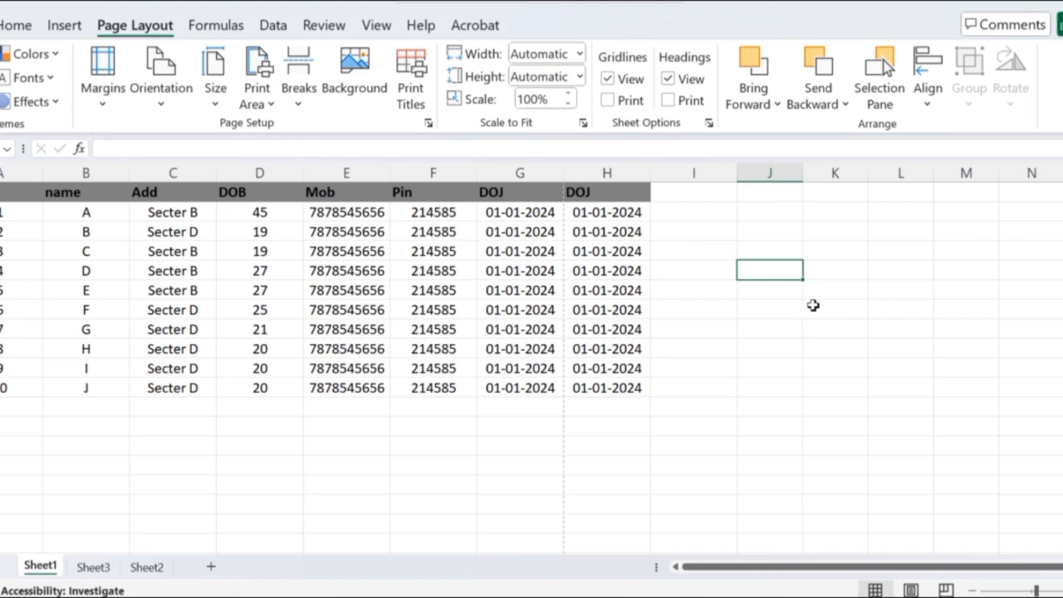
# Examine where the dashed page-break lines fall around the data table and further down Sheet1.
pyautogui.scroll(-5, 543, 367)
pyautogui.scroll(-3, 543, 368)
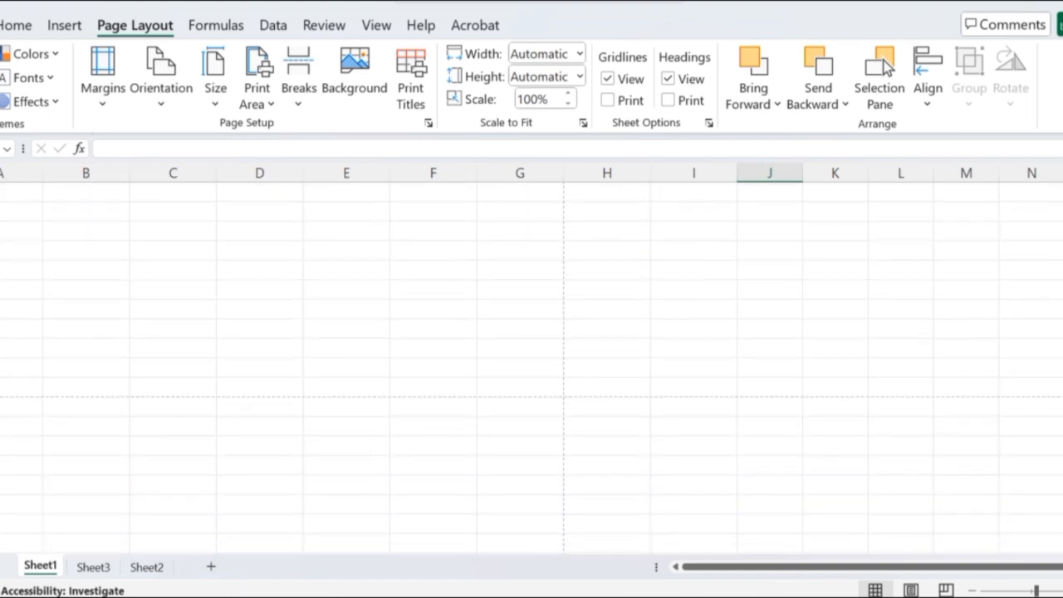
pyautogui.click(0, 387)
pyautogui.scroll(-4, 358, 293)
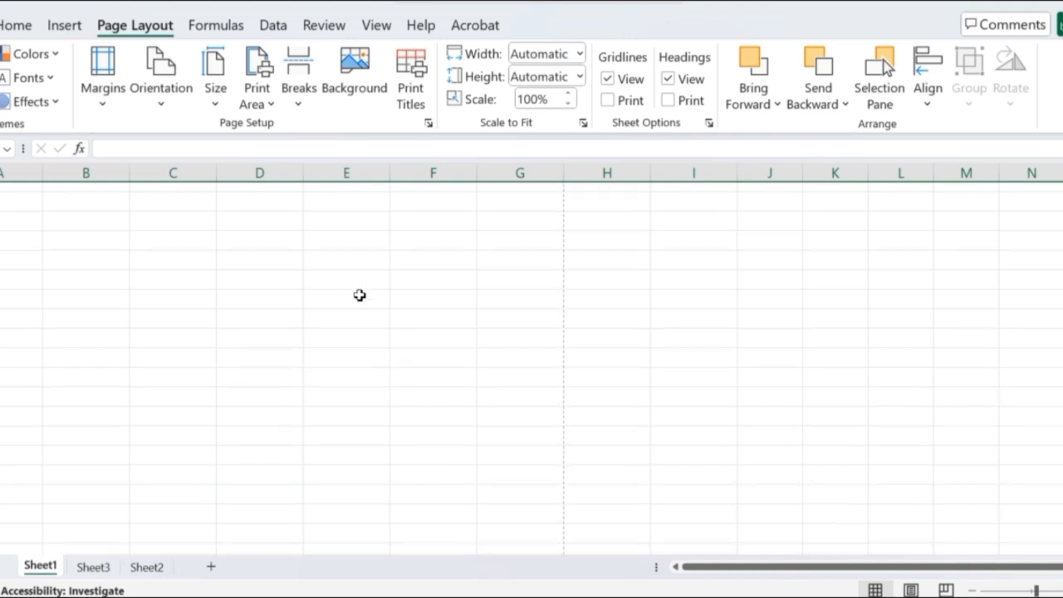
pyautogui.scroll(-5, 358, 295)
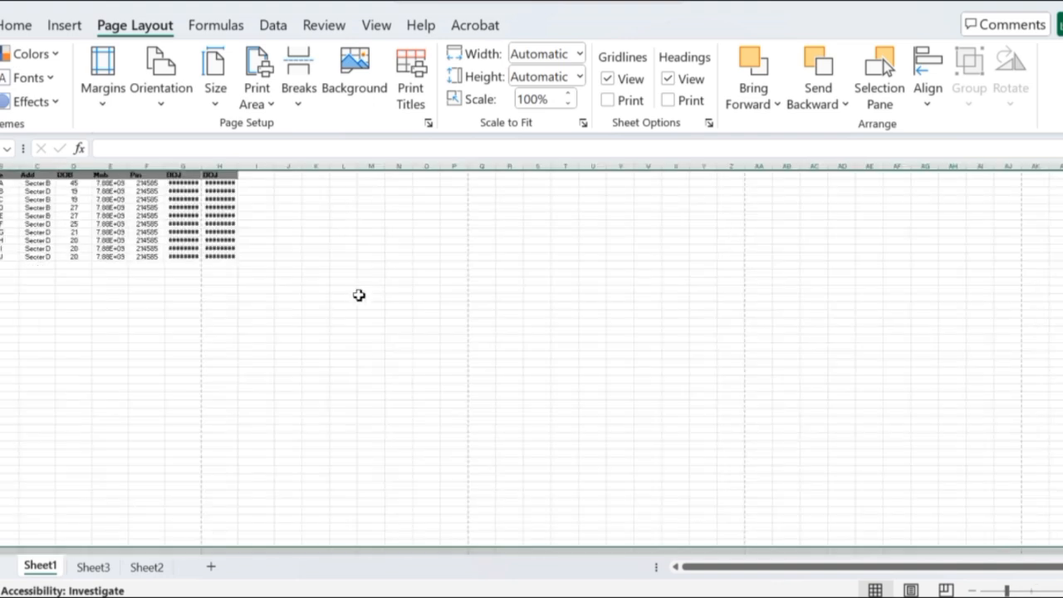
pyautogui.scroll(2, 359, 294)
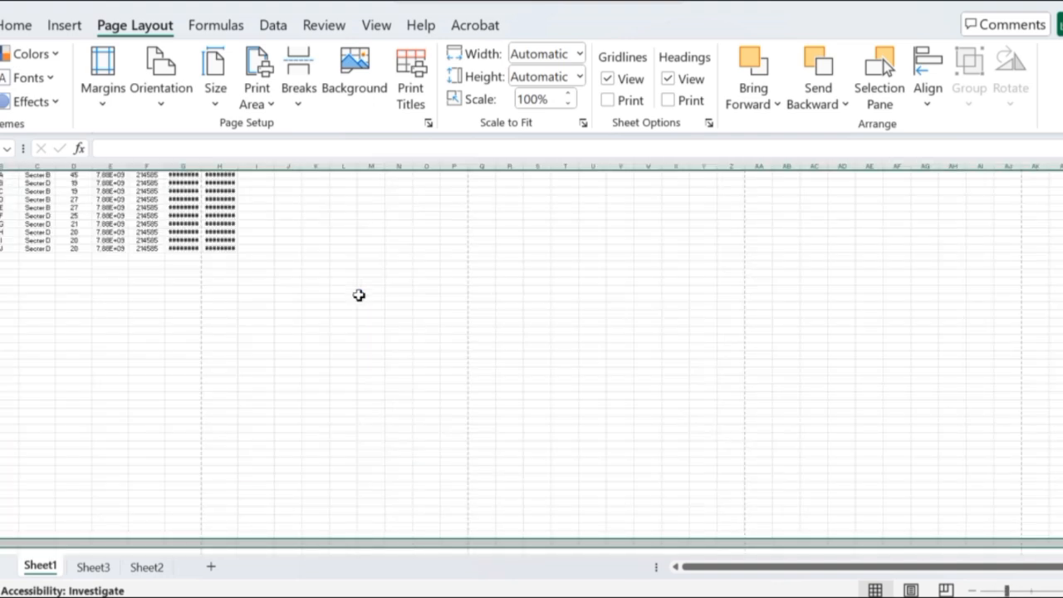
pyautogui.scroll(5, 358, 294)
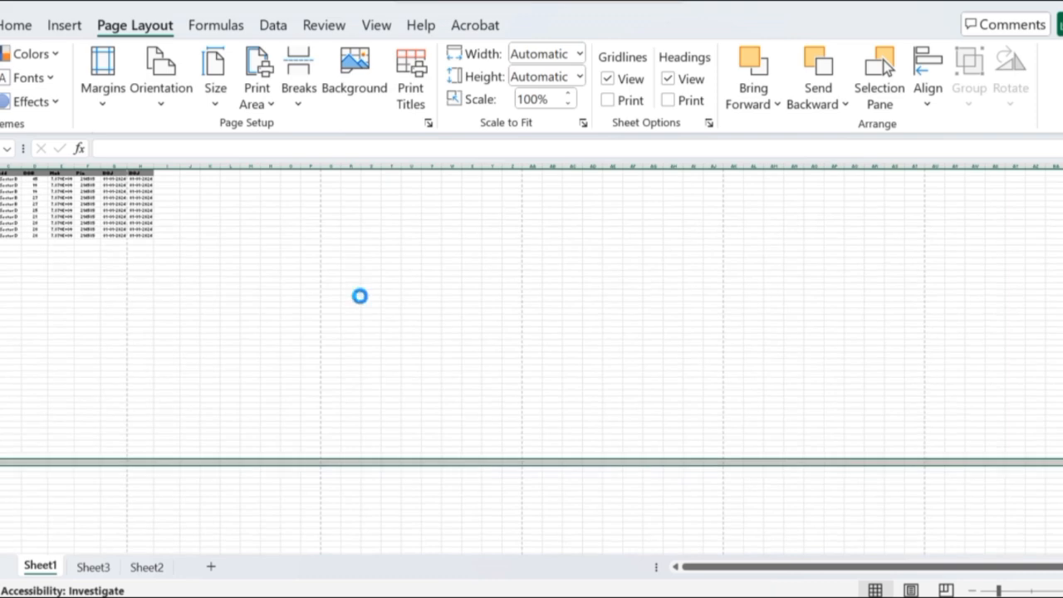
pyautogui.scroll(-2, 359, 295)
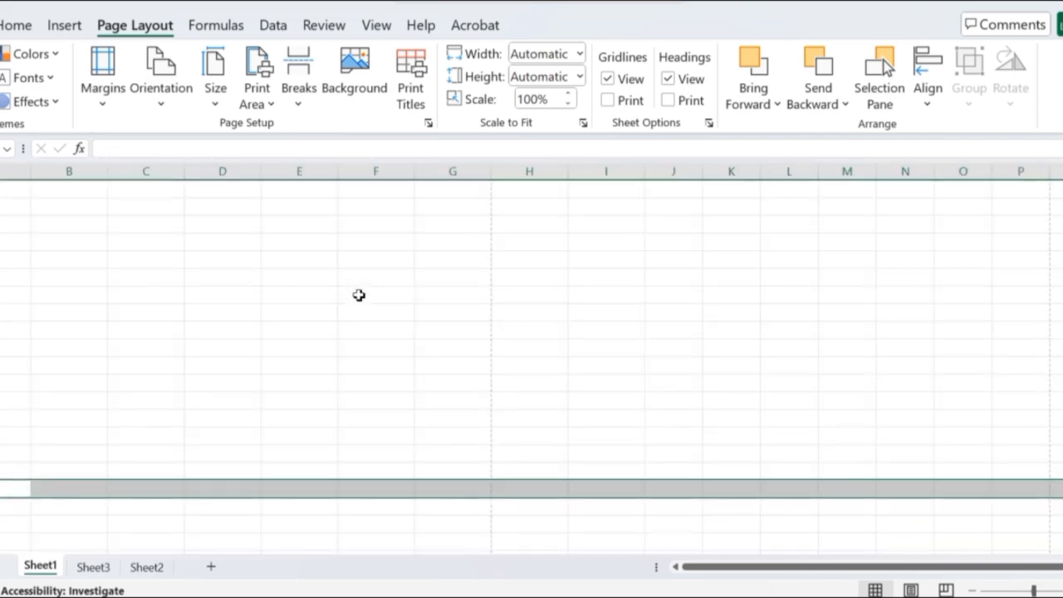
pyautogui.scroll(5, 359, 295)
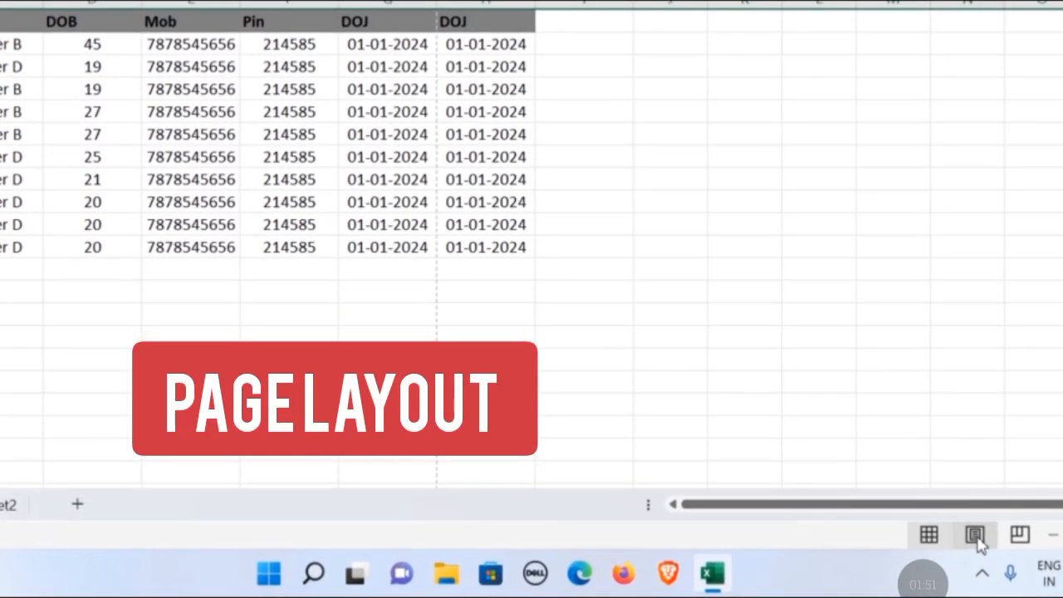
# Switch Sheet1 to Page Layout view and check which table columns fall on the first and second pages.
pyautogui.click(910, 548)
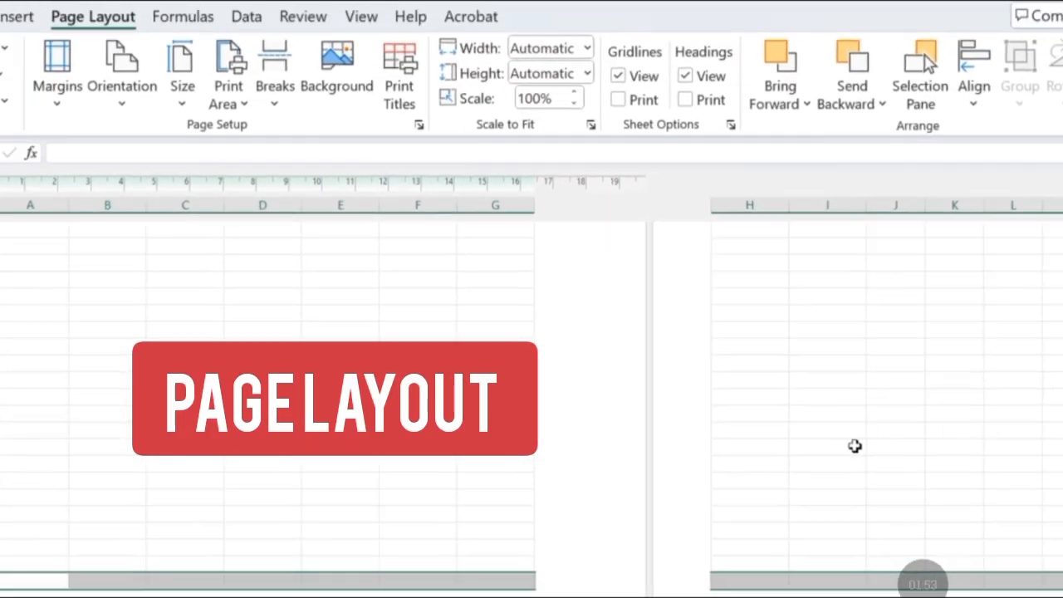
pyautogui.scroll(5, 861, 304)
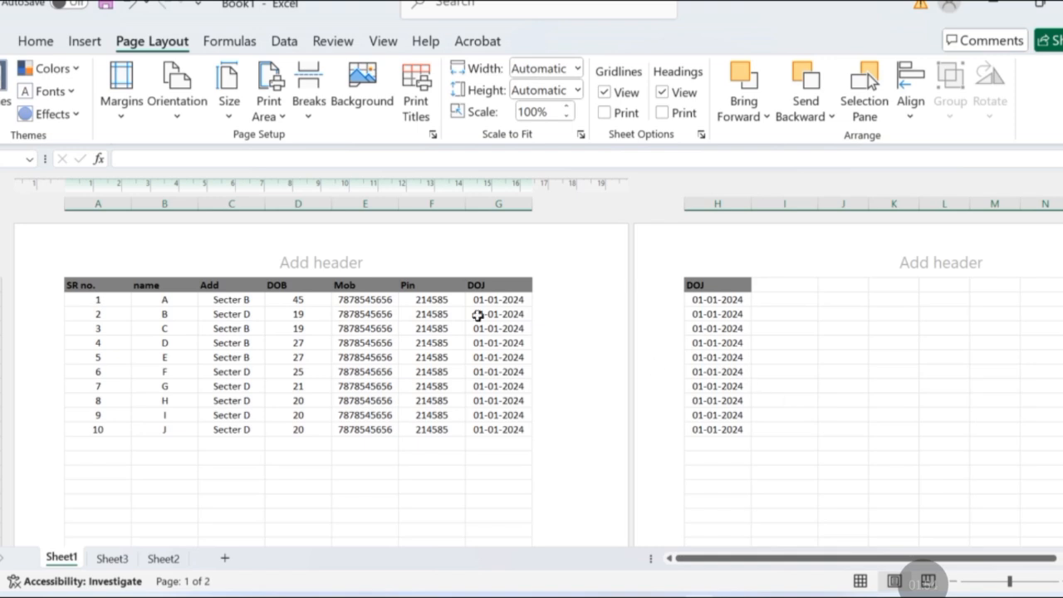
pyautogui.click(788, 357)
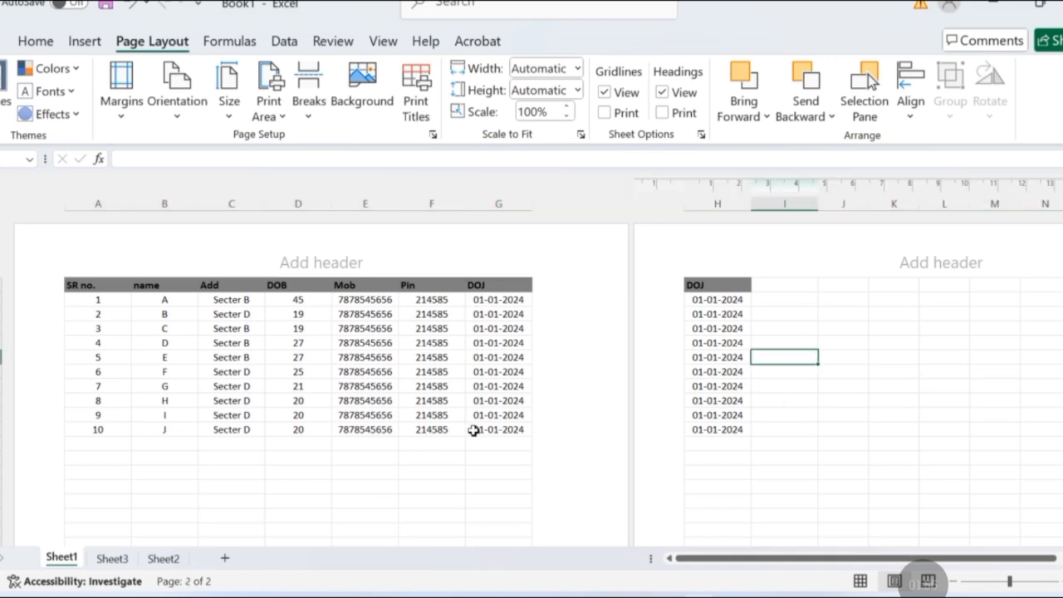
pyautogui.click(473, 430)
# Examine how Sheet1 is divided into pages, including the blank pages around the data and their header and footer areas.
pyautogui.scroll(-5, 839, 420)
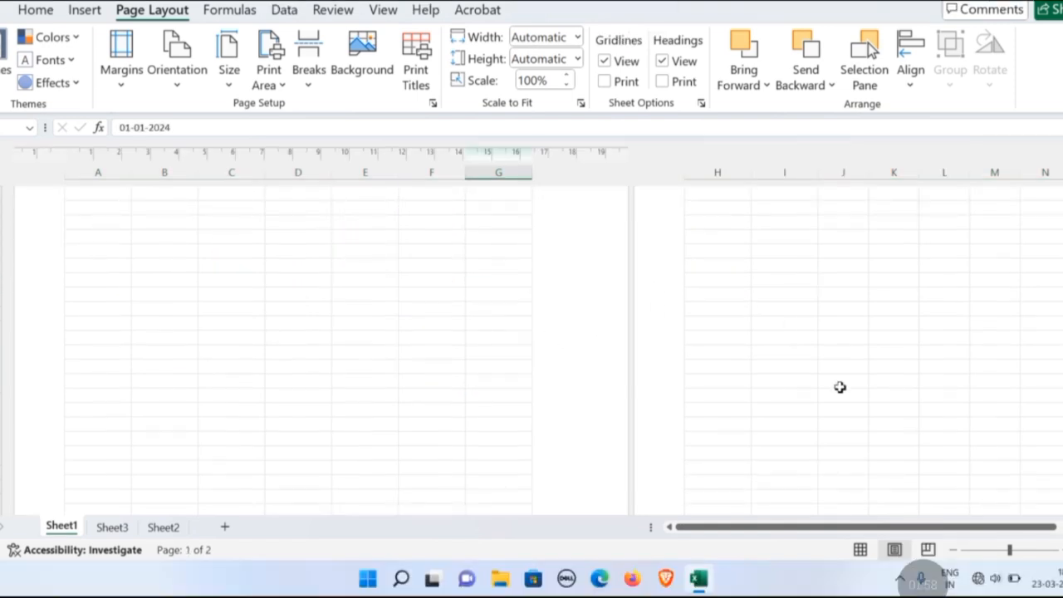
pyautogui.scroll(-6, 839, 387)
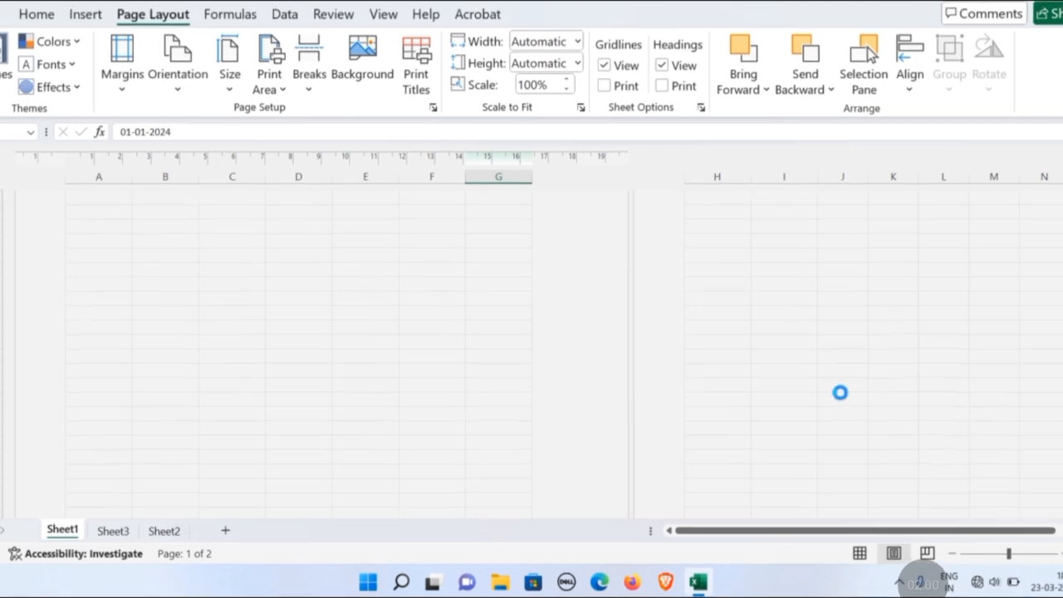
pyautogui.scroll(-3, 840, 392)
pyautogui.scroll(10, 840, 392)
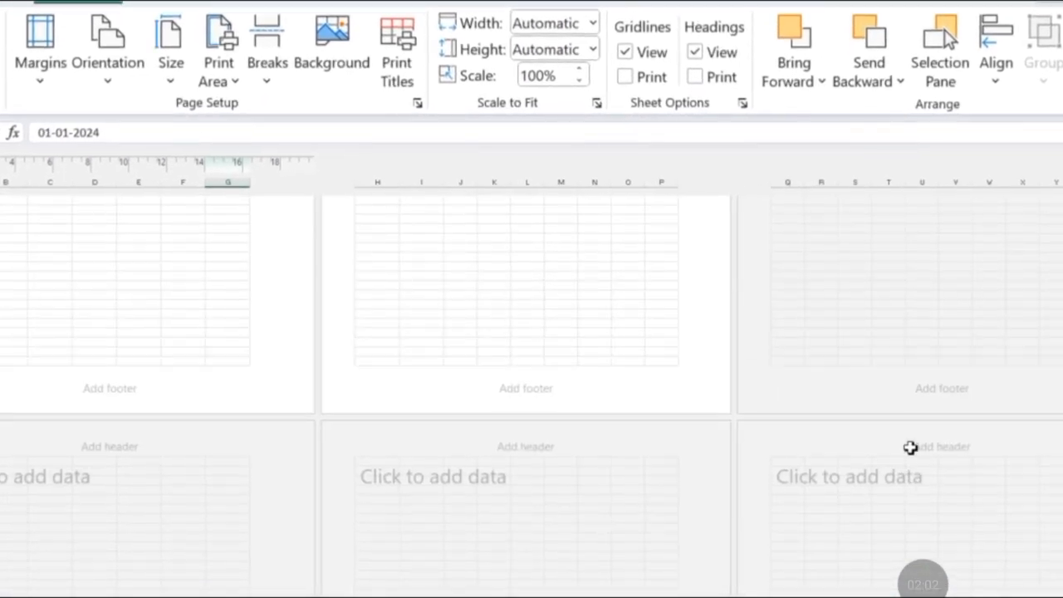
pyautogui.scroll(5, 910, 447)
pyautogui.click(918, 358)
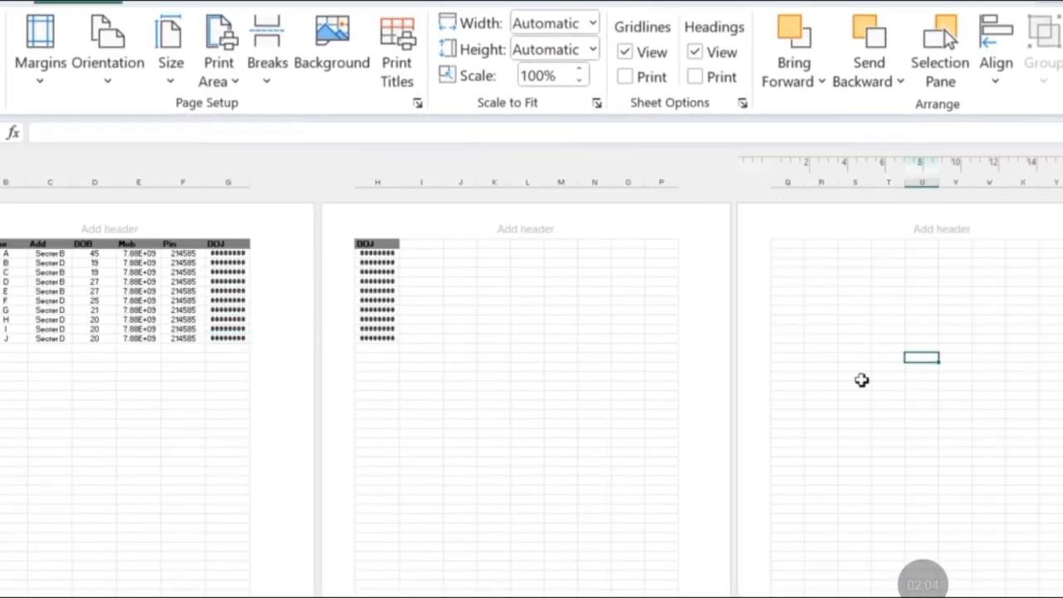
pyautogui.click(593, 366)
pyautogui.click(171, 434)
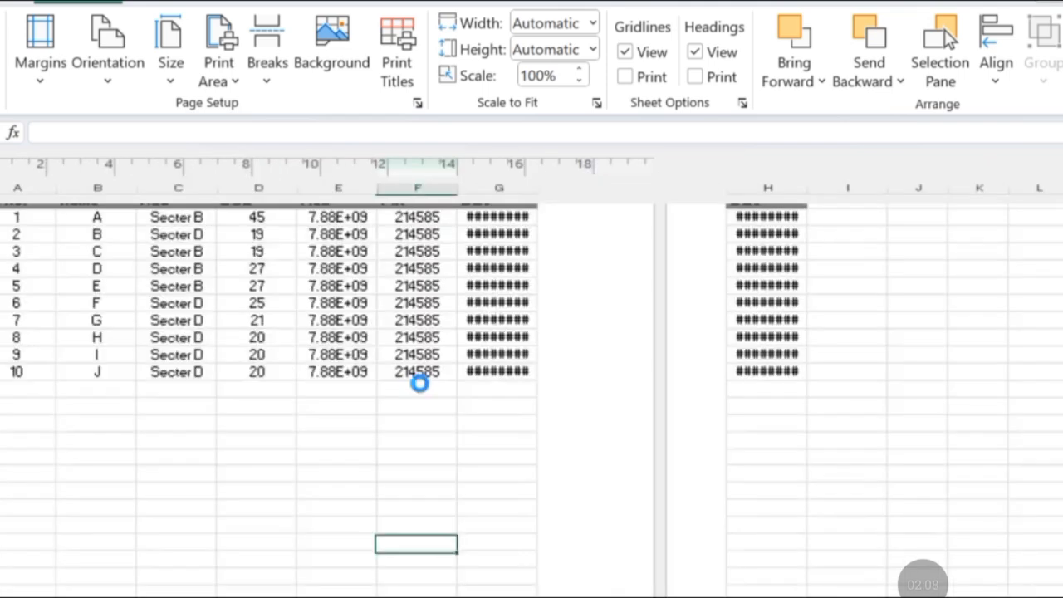
# Examine the table columns and the header area on the first page of Sheet1 in Page Layout view.
pyautogui.scroll(4, 416, 379)
pyautogui.scroll(1, 418, 382)
pyautogui.scroll(3, 418, 381)
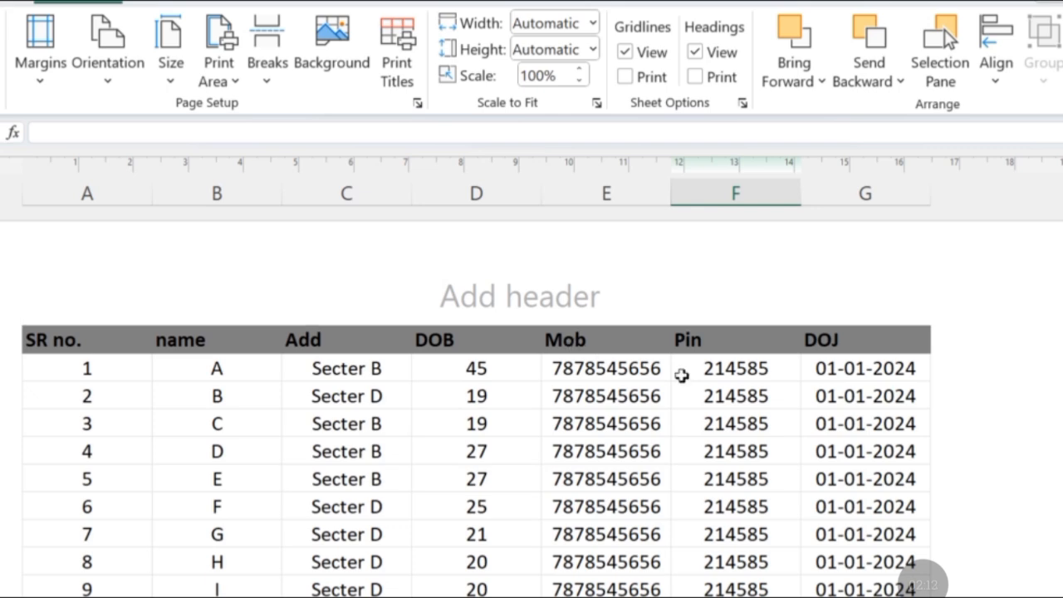
pyautogui.click(681, 373)
pyautogui.click(854, 347)
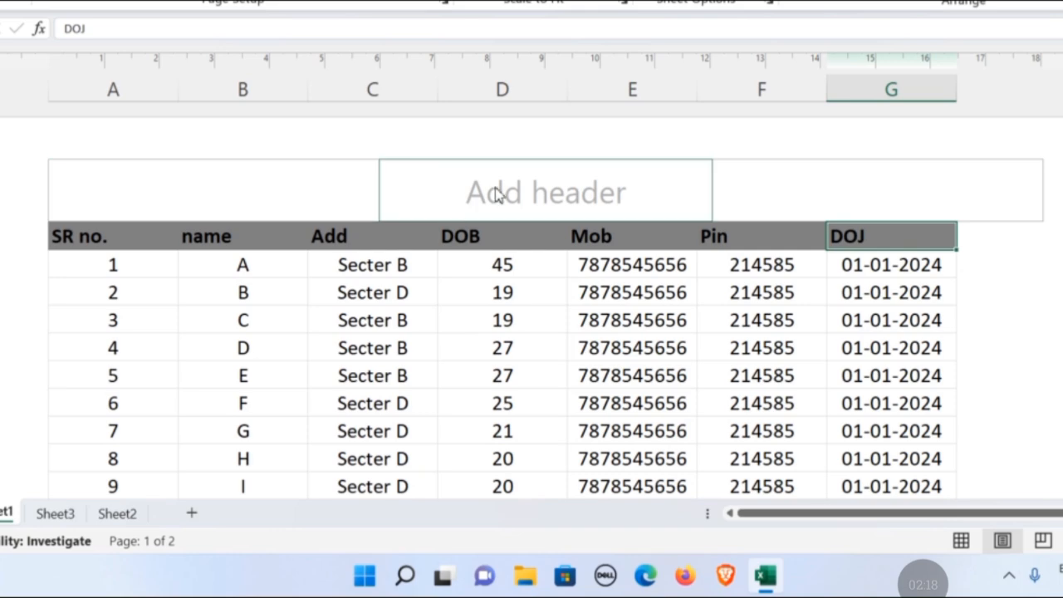
pyautogui.scroll(-5, 482, 241)
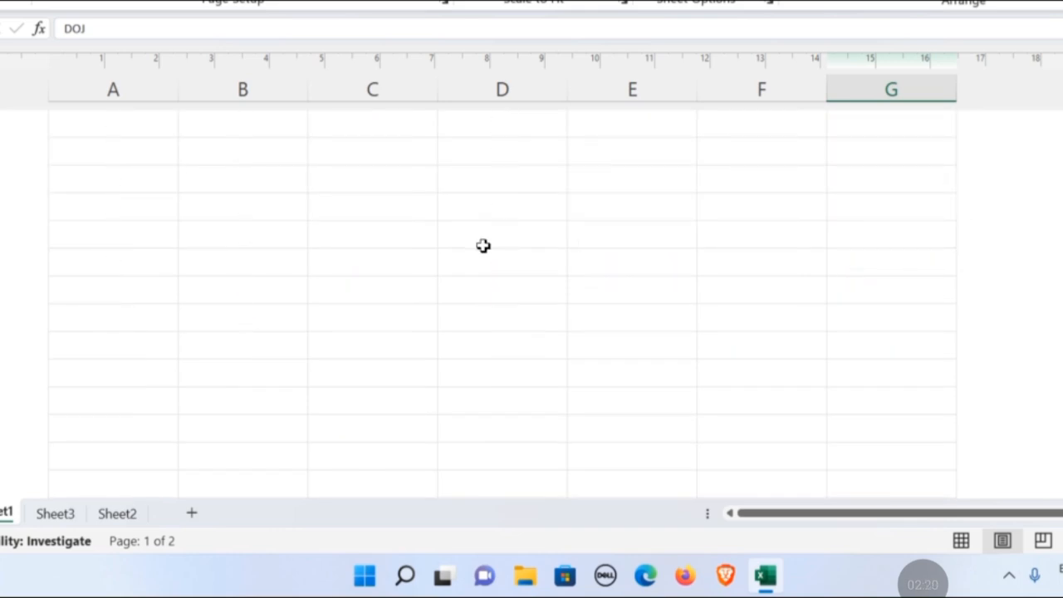
pyautogui.scroll(5, 482, 245)
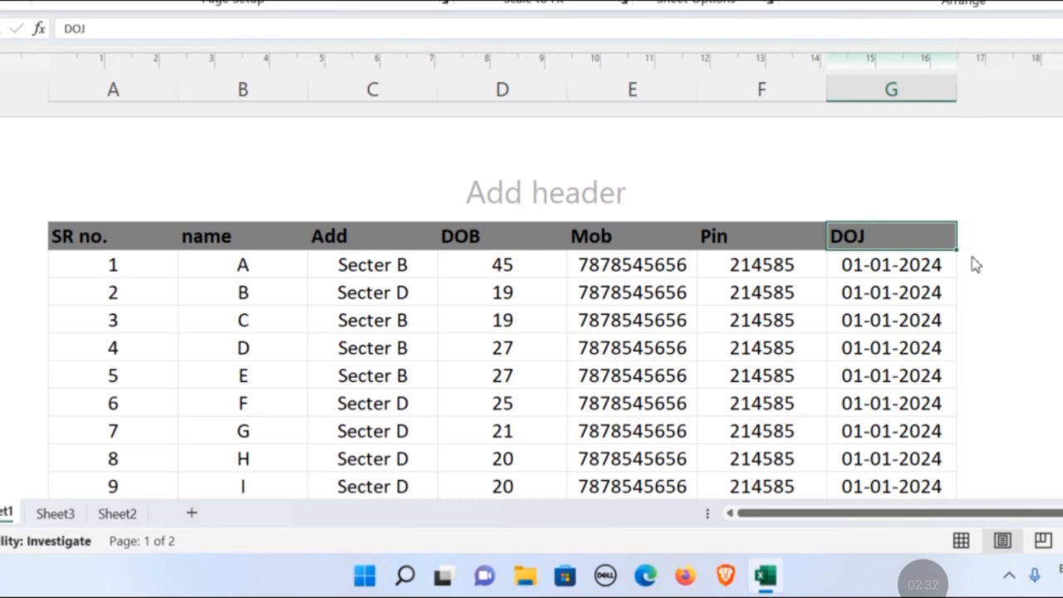
# Try widening column G and the Pin column F to test the page split, and undo both width changes.
pyautogui.moveTo(959, 96); pyautogui.dragTo(829, 97)
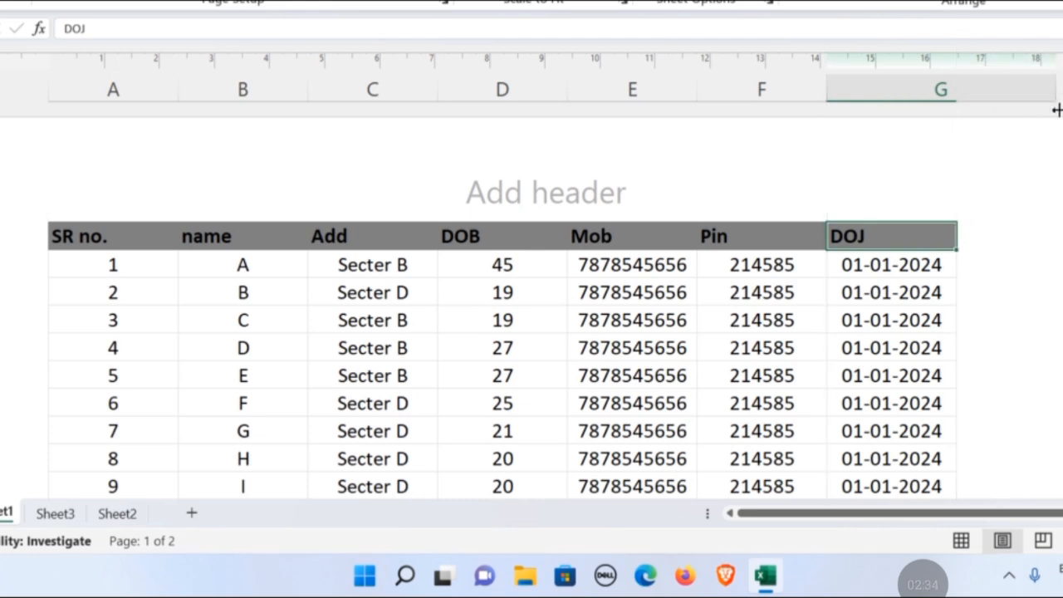
pyautogui.scroll(-2, 896, 258)
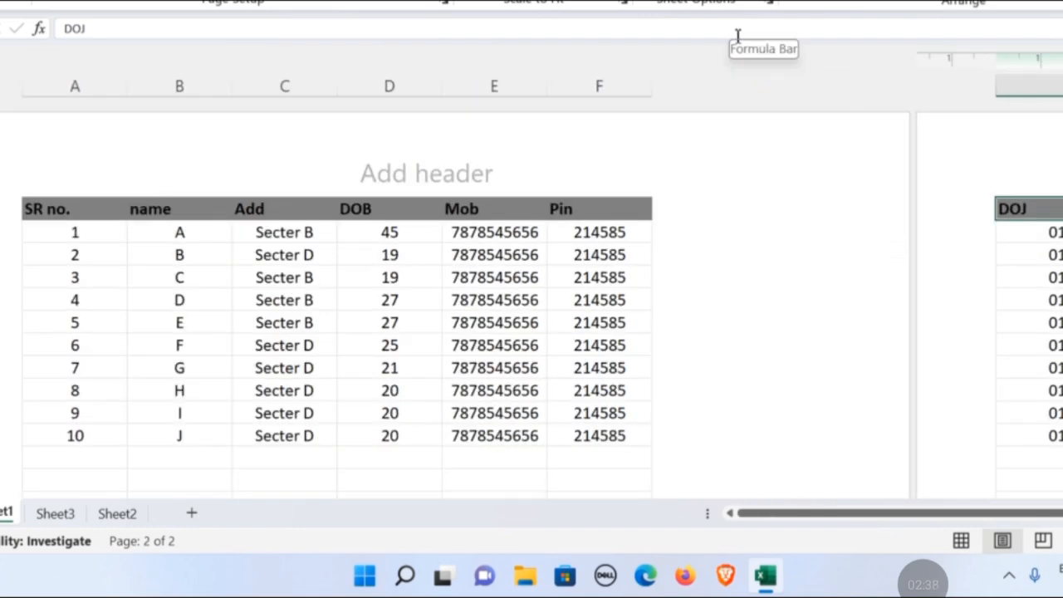
pyautogui.scroll(2, 736, 37)
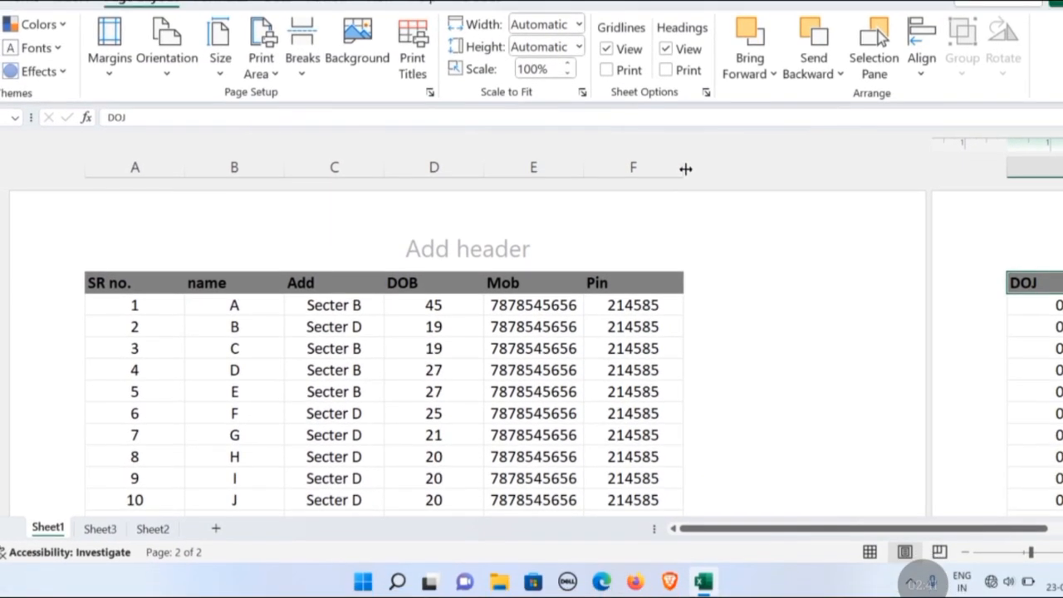
pyautogui.moveTo(695, 196); pyautogui.dragTo(727, 204)
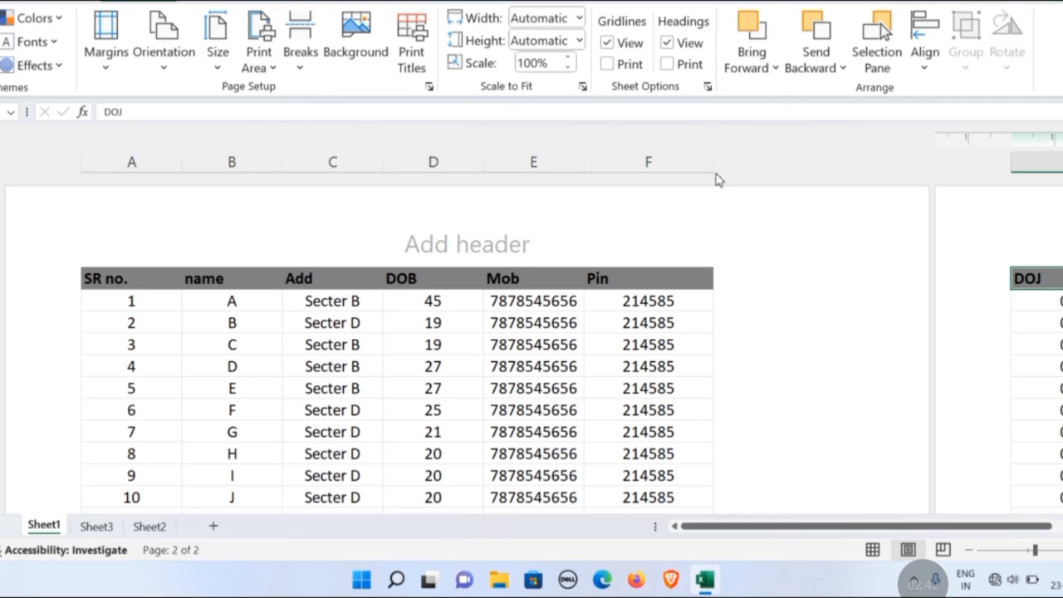
pyautogui.scroll(-3, 704, 211)
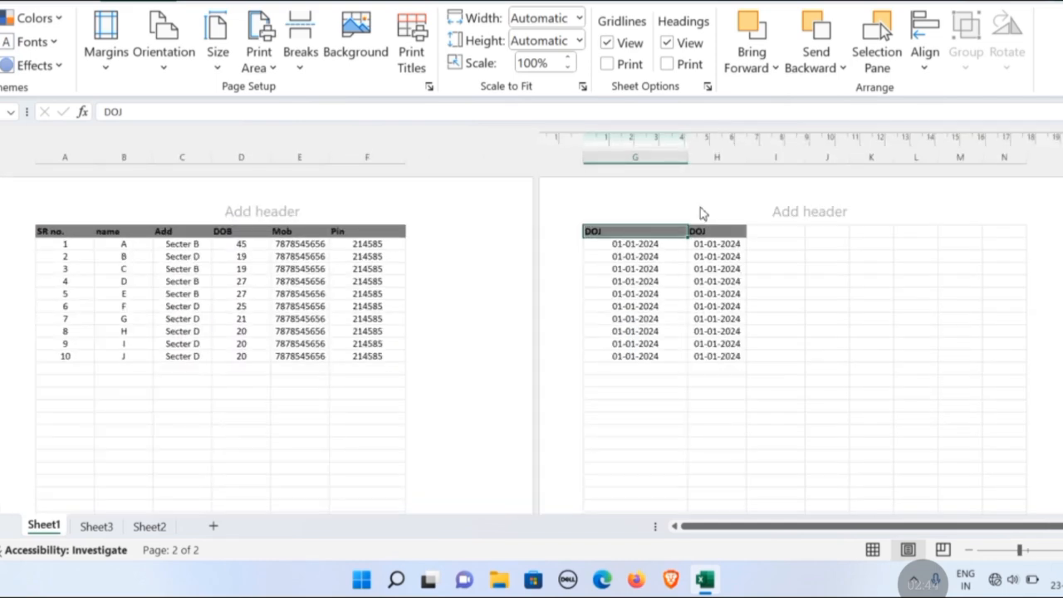
pyautogui.scroll(4, 701, 213)
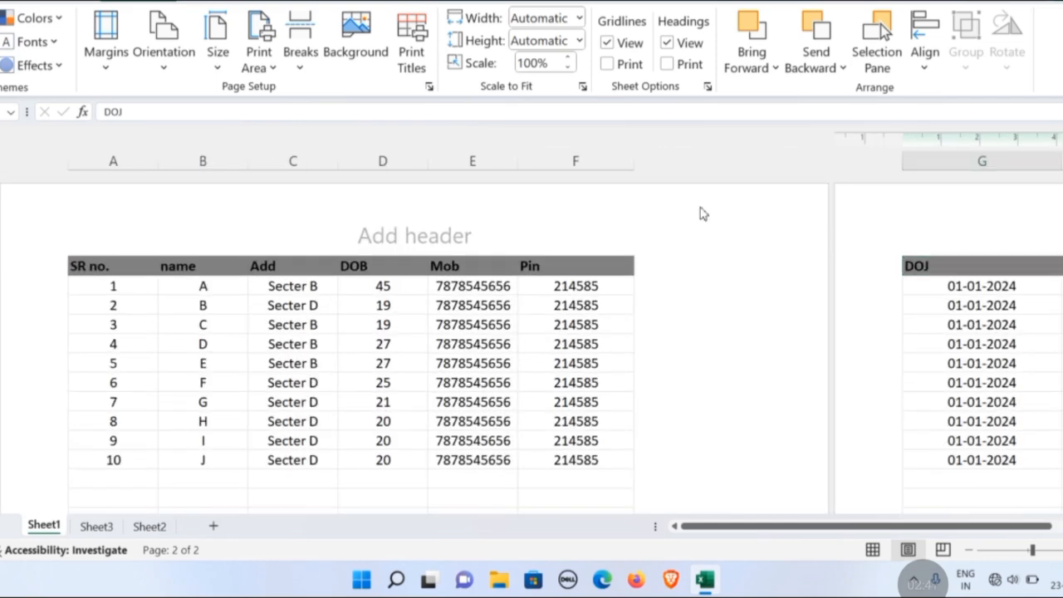
pyautogui.scroll(2, 703, 214)
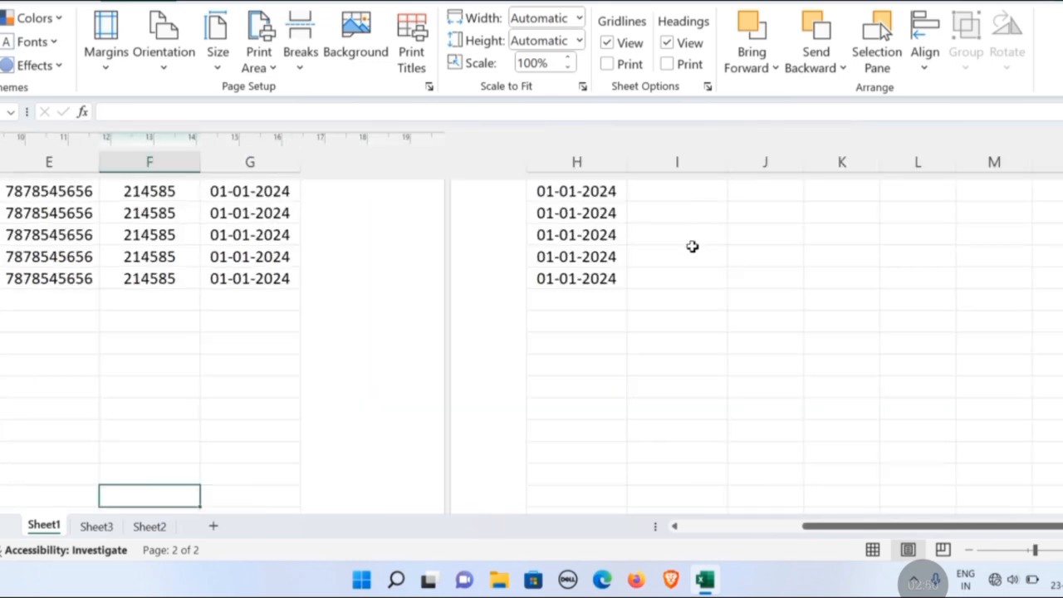
pyautogui.scroll(3, 692, 247)
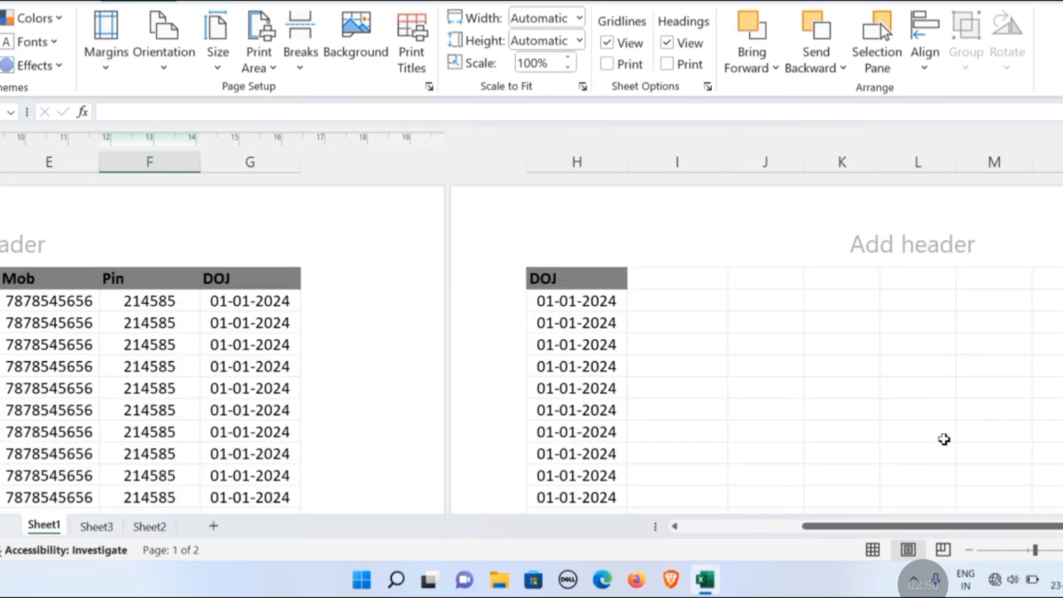
# Narrow columns A through G equally so that the duplicate DOJ column H fits on the first page.
pyautogui.moveTo(912, 536); pyautogui.dragTo(736, 537)
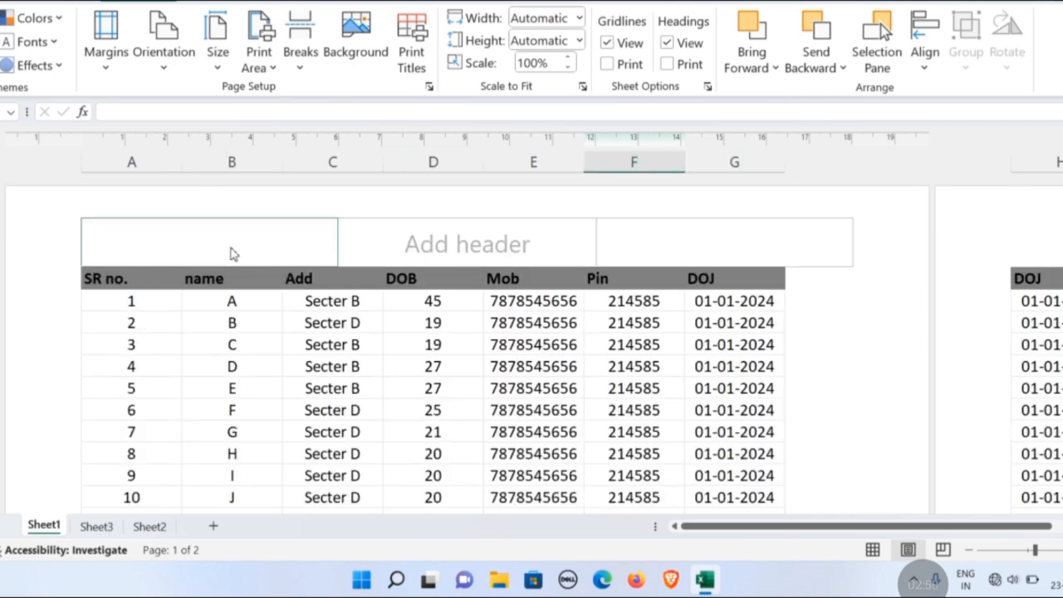
pyautogui.moveTo(95, 278); pyautogui.dragTo(273, 263)
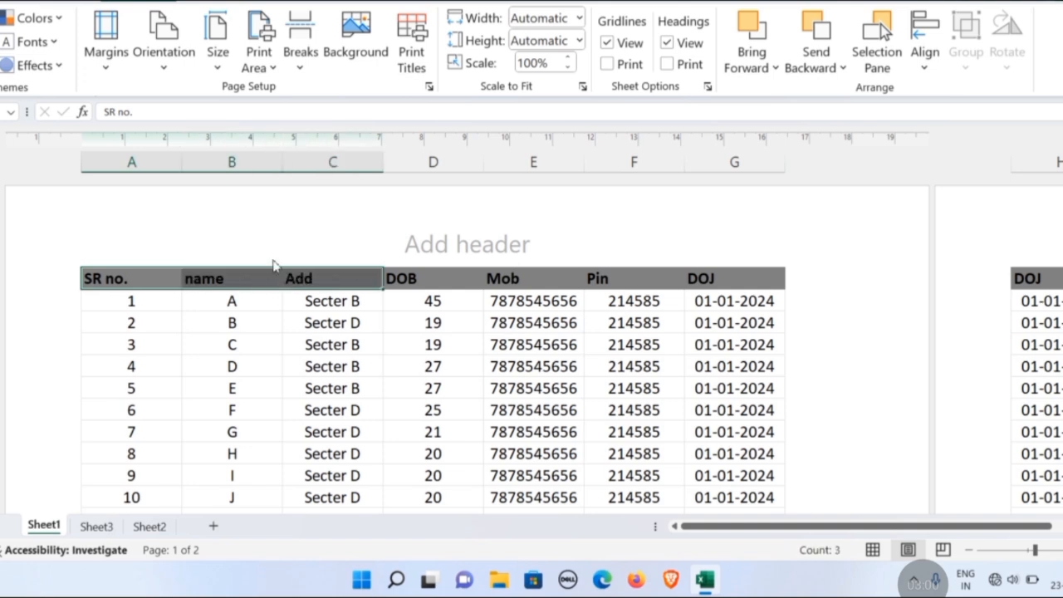
pyautogui.moveTo(135, 162); pyautogui.dragTo(738, 183)
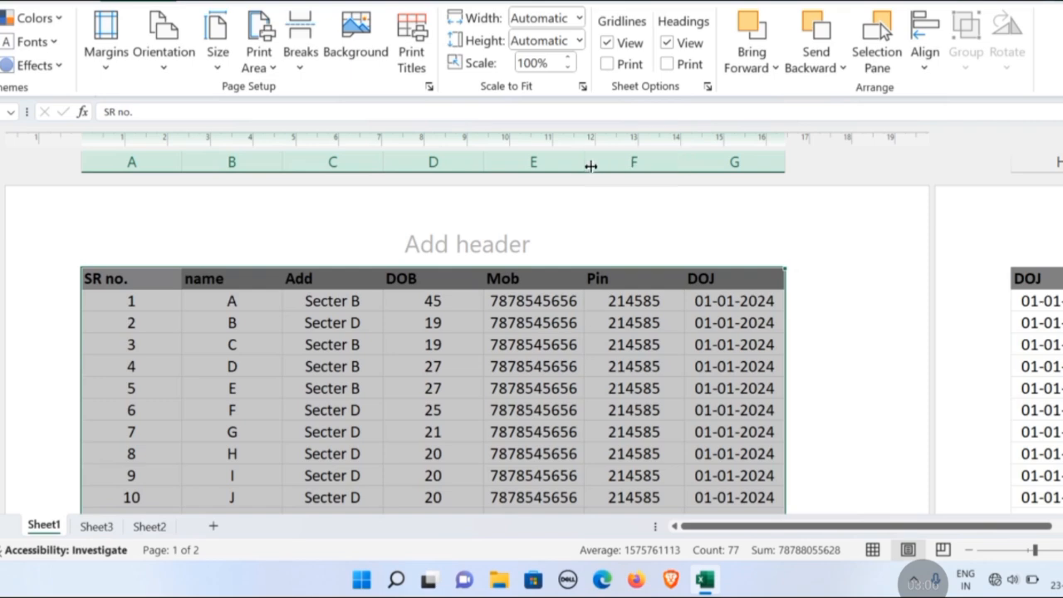
pyautogui.moveTo(588, 164); pyautogui.dragTo(580, 163)
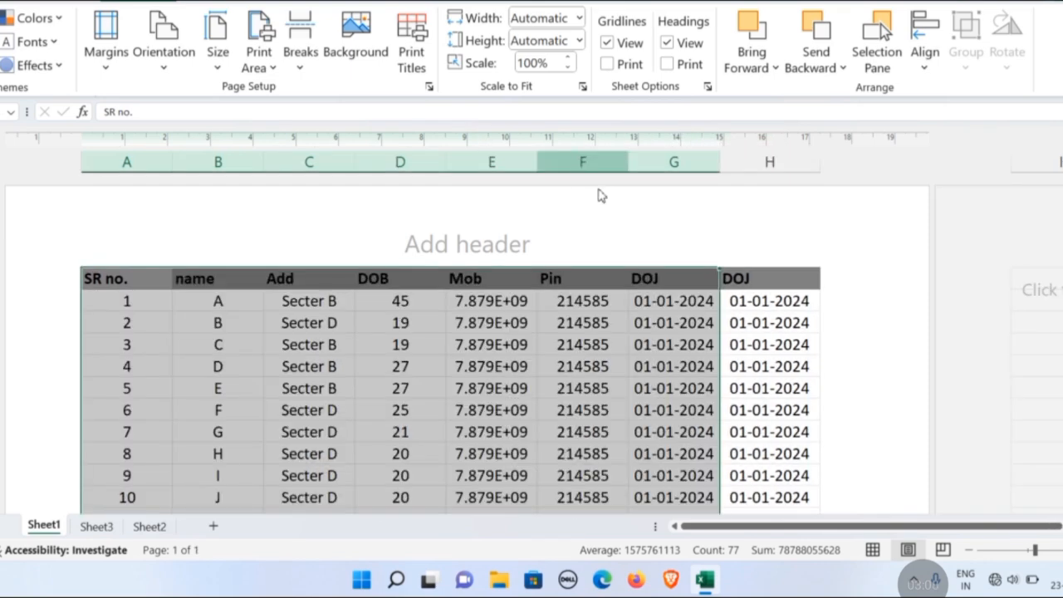
pyautogui.scroll(-3, 661, 357)
pyautogui.click(661, 357)
pyautogui.scroll(3, 706, 360)
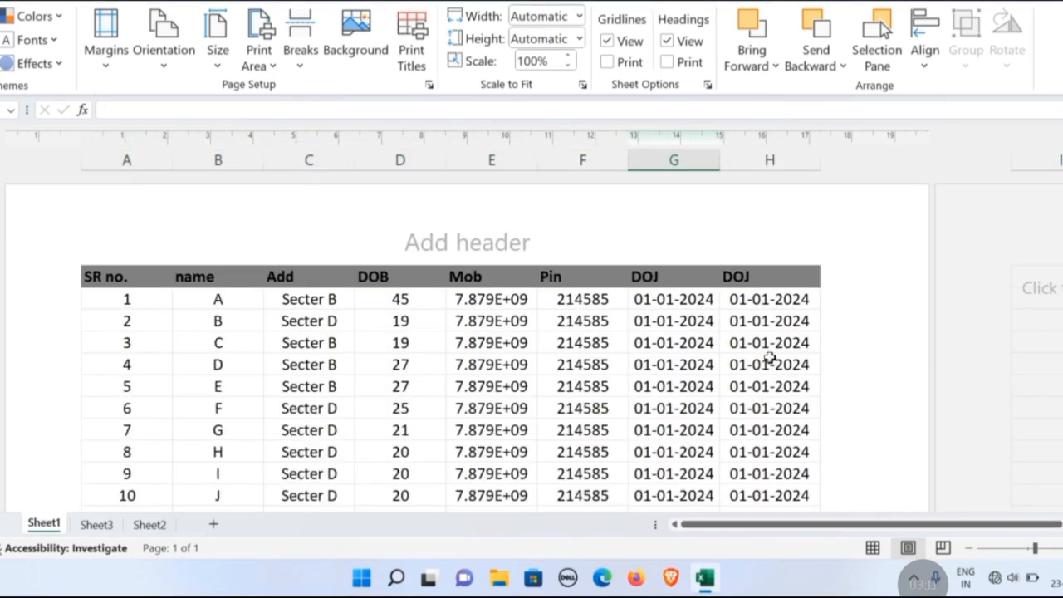
pyautogui.scroll(-5, 695, 332)
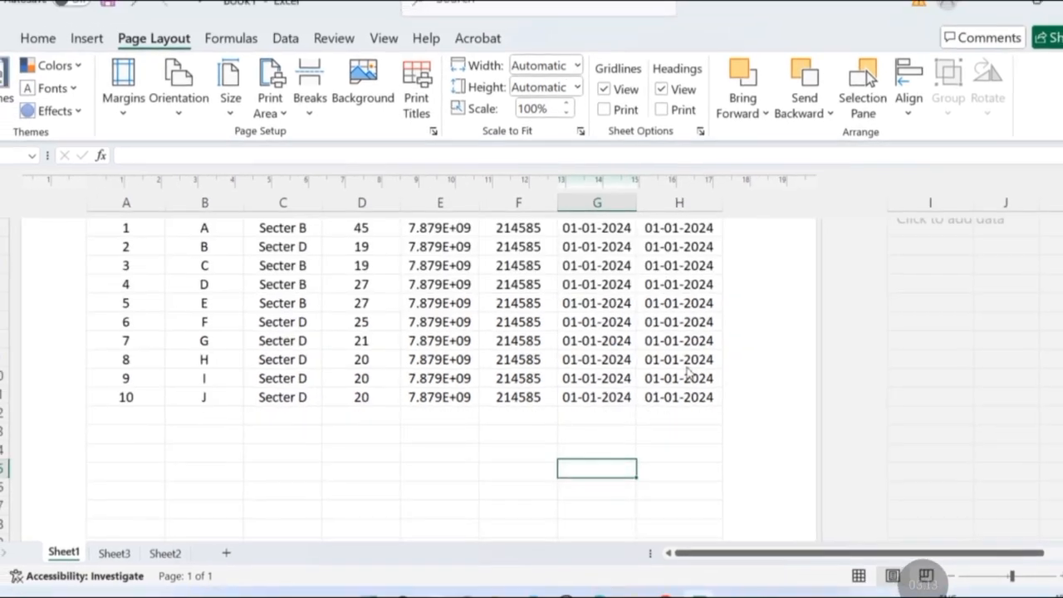
pyautogui.scroll(-3, 695, 331)
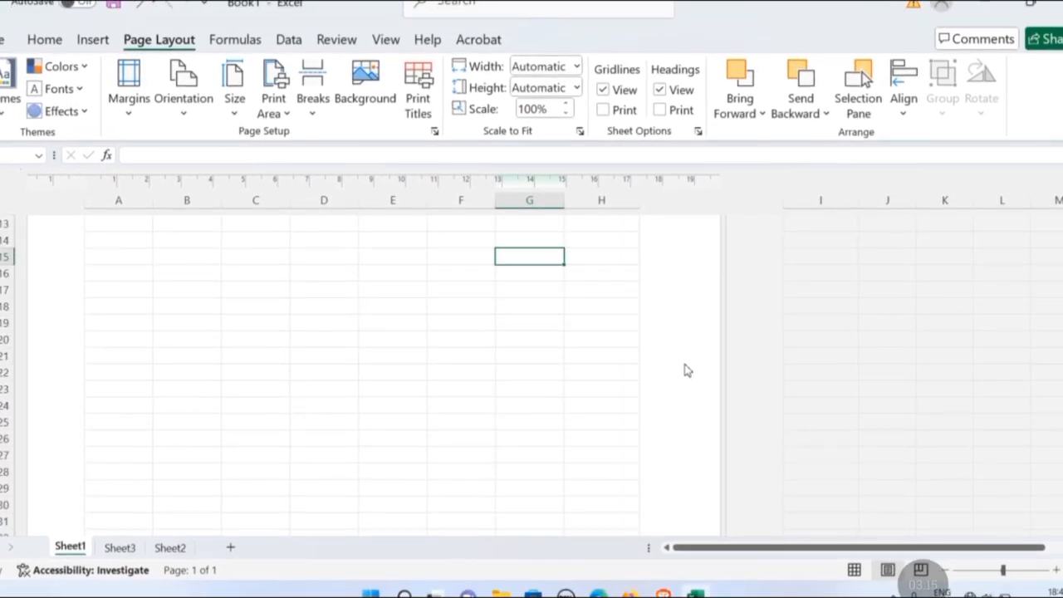
pyautogui.scroll(5, 687, 371)
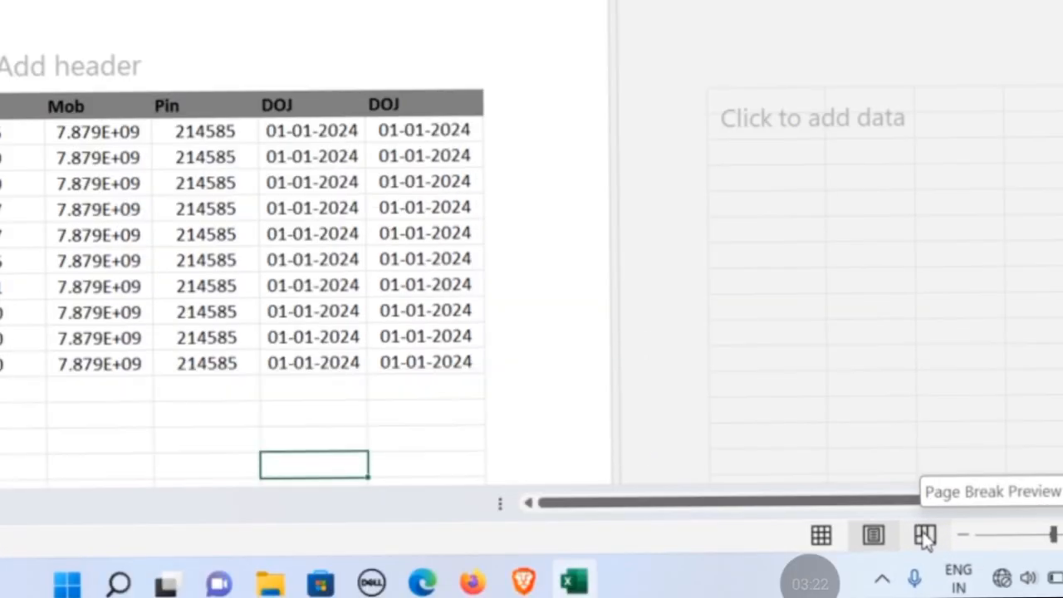
# Switch Sheet1 to Page Break Preview and enlarge the table for inspection.
pyautogui.click(1020, 544)
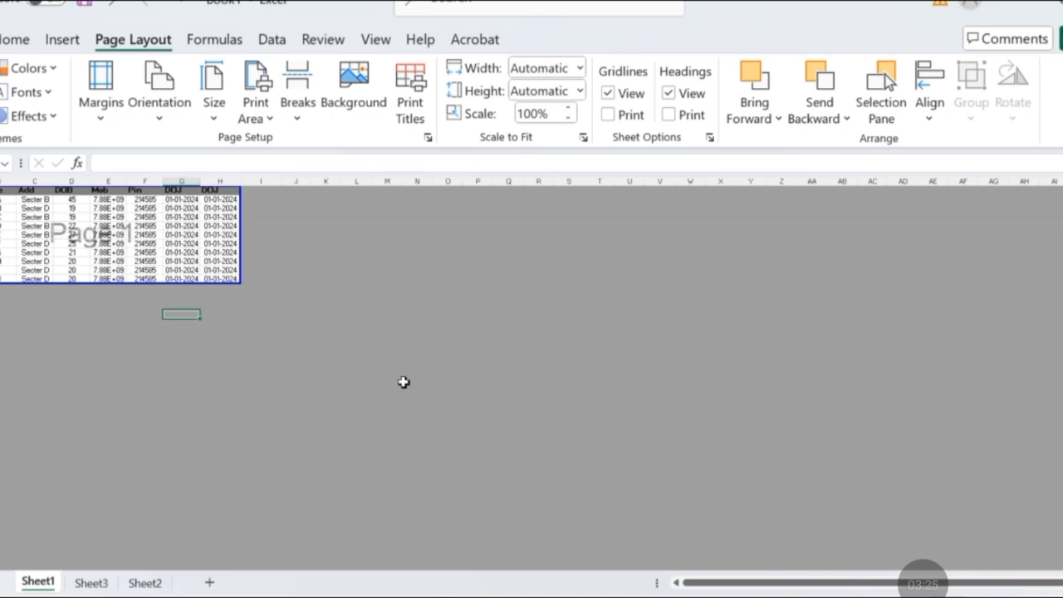
pyautogui.click(341, 268)
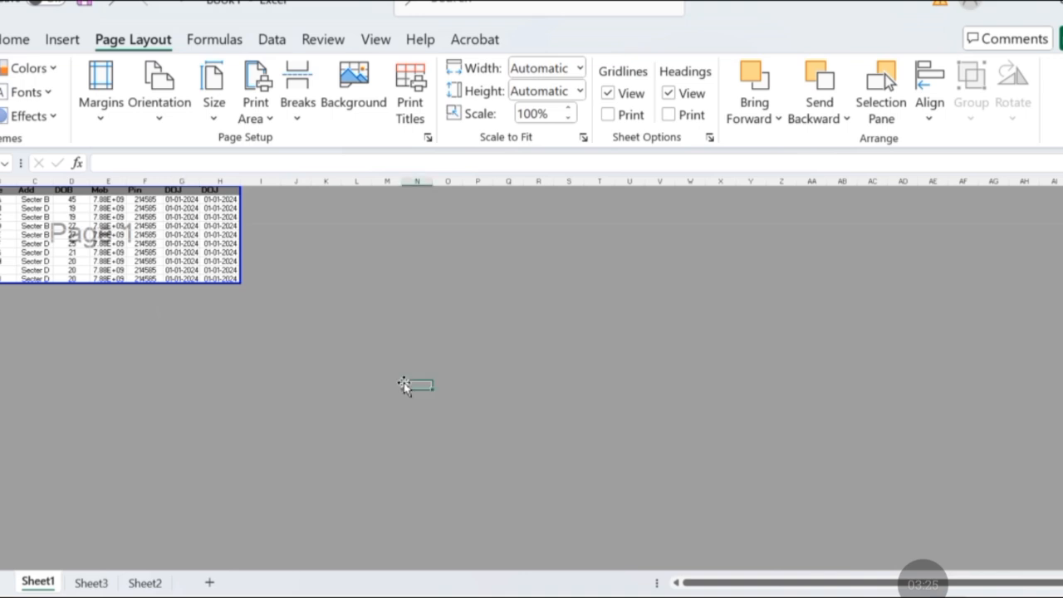
pyautogui.scroll(6, 404, 387)
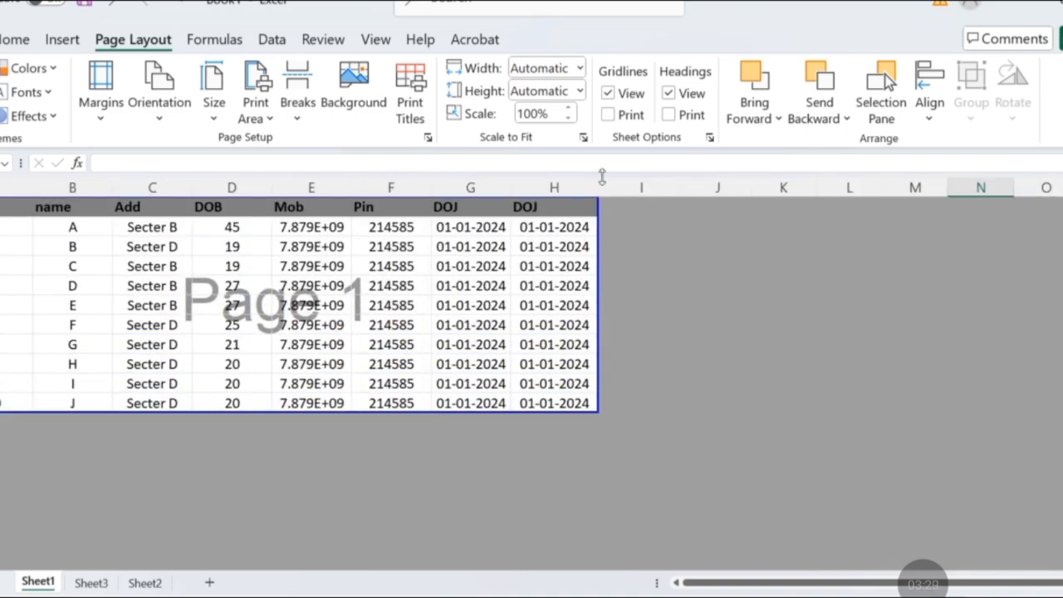
# Try extending the print area's right edge to column J, and move it back to the edge of column H.
pyautogui.moveTo(604, 235); pyautogui.dragTo(752, 249)
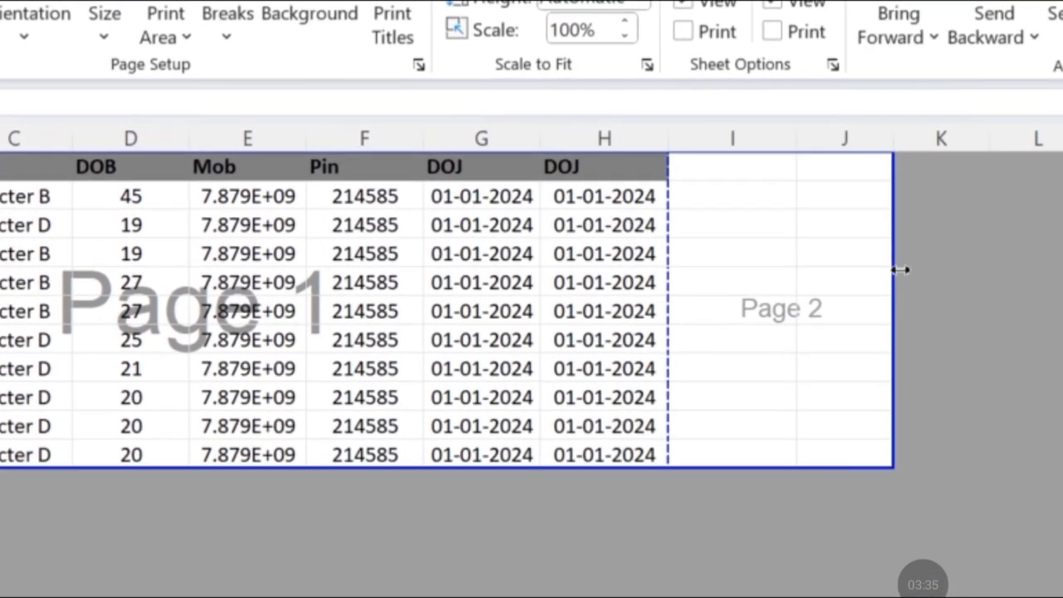
pyautogui.moveTo(856, 279); pyautogui.dragTo(652, 280)
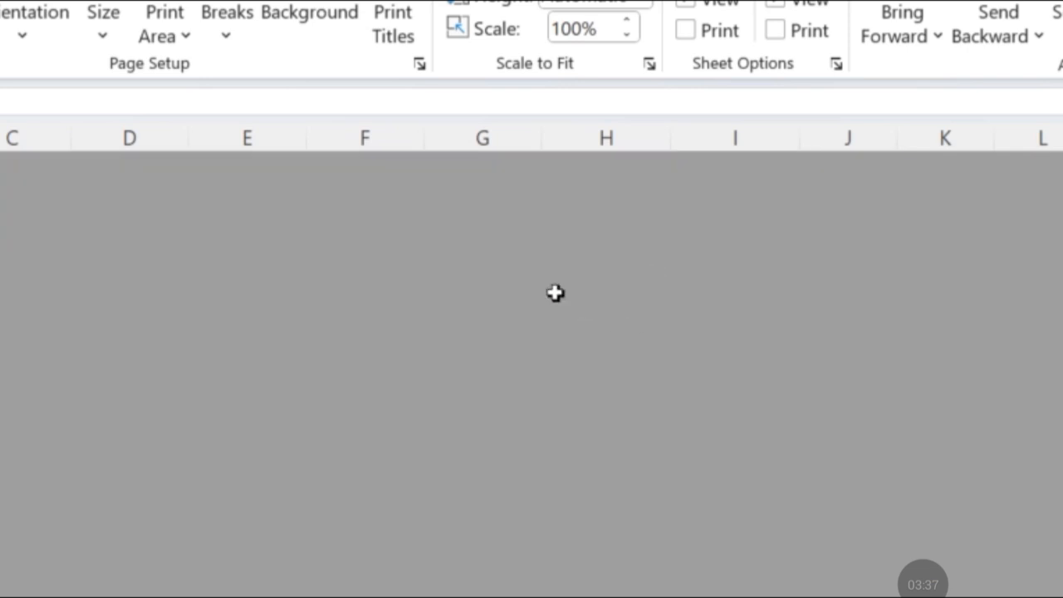
# Extend the print area's lower edge far below the table, across columns up to H, until it spills onto a second page.
pyautogui.moveTo(337, 441); pyautogui.dragTo(314, 593)
pyautogui.scroll(-1, 368, 536)
pyautogui.scroll(5, 368, 536)
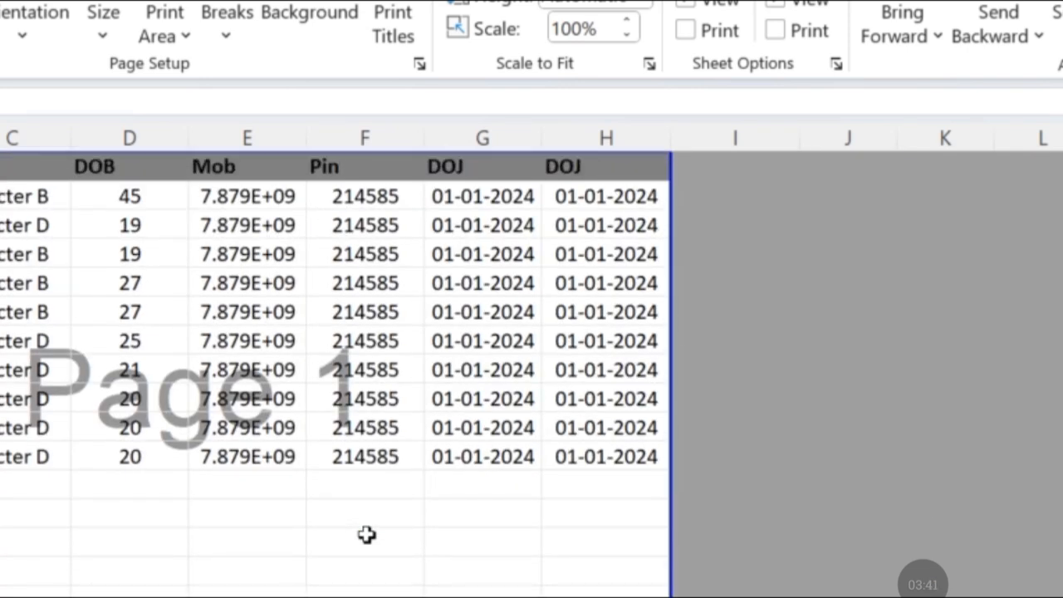
pyautogui.scroll(-2, 359, 525)
pyautogui.moveTo(336, 471); pyautogui.dragTo(349, 588)
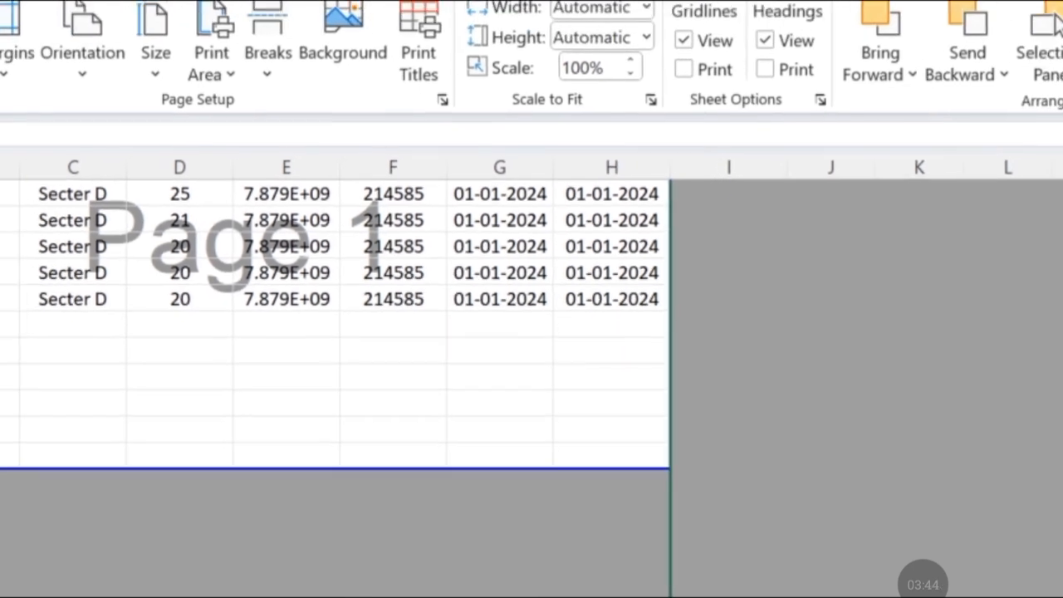
pyautogui.scroll(-5, 381, 558)
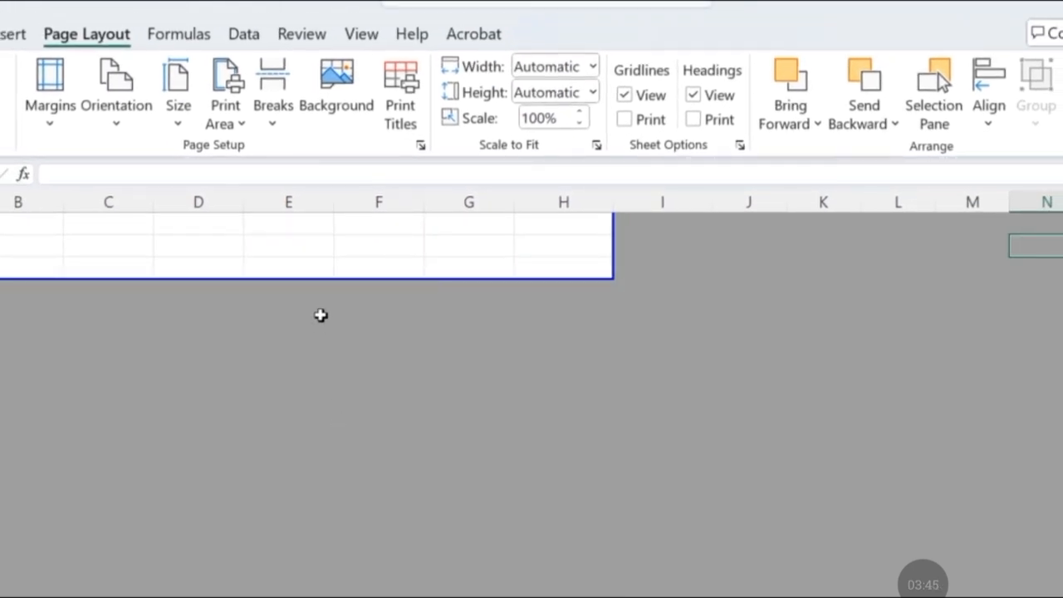
pyautogui.moveTo(317, 281); pyautogui.dragTo(310, 529)
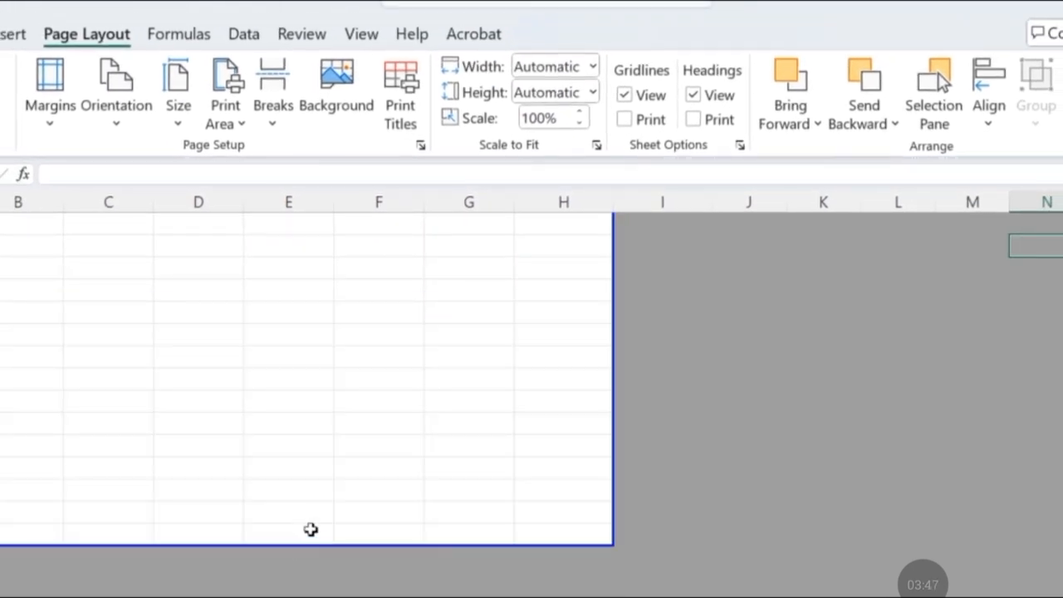
pyautogui.scroll(-2, 322, 463)
pyautogui.moveTo(318, 412); pyautogui.dragTo(334, 565)
pyautogui.scroll(-3, 344, 514)
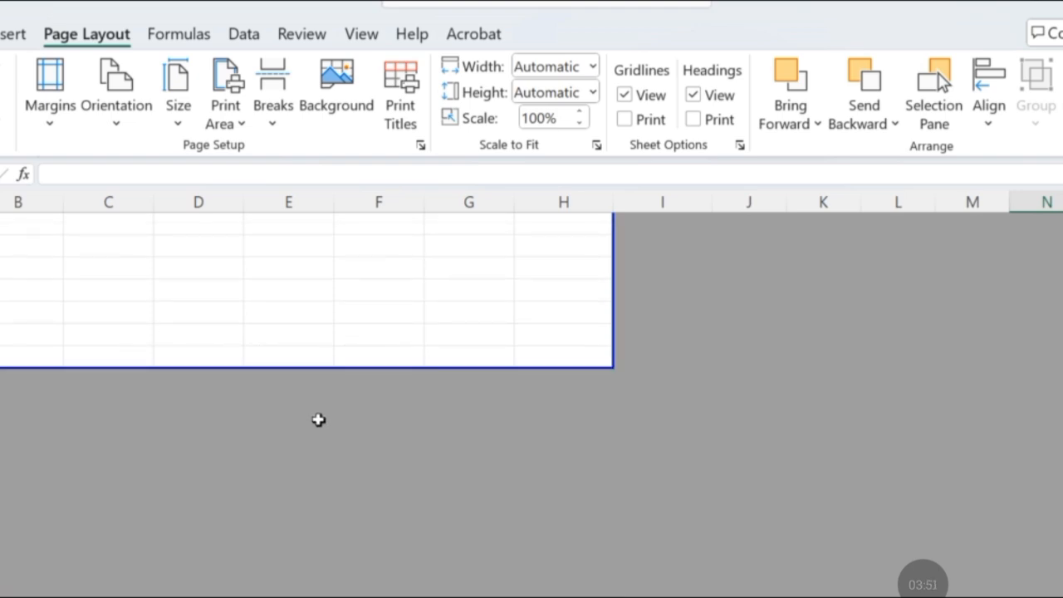
pyautogui.moveTo(308, 372); pyautogui.dragTo(304, 548)
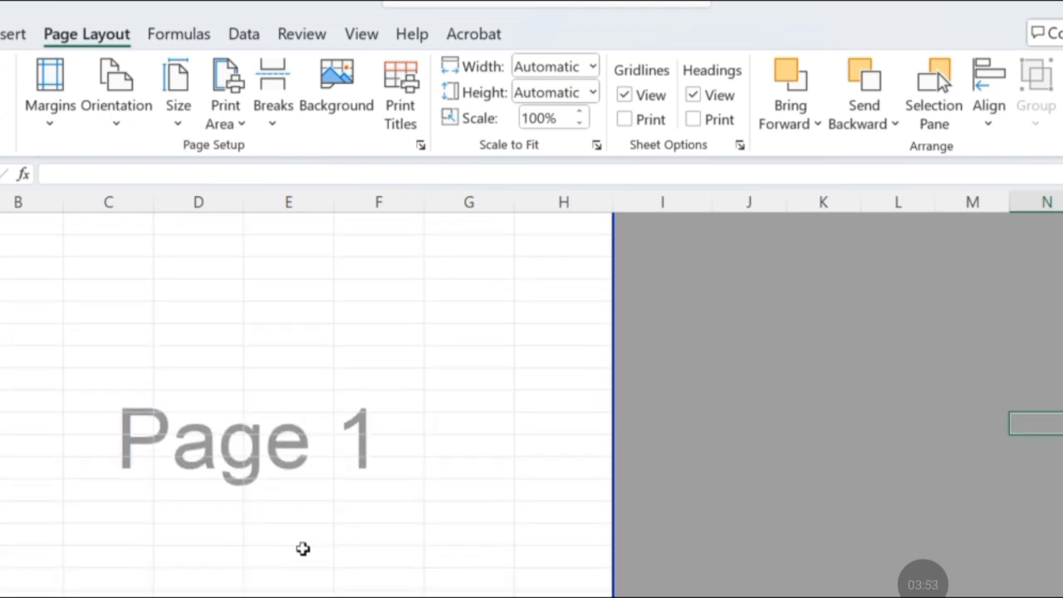
pyautogui.scroll(-5, 304, 540)
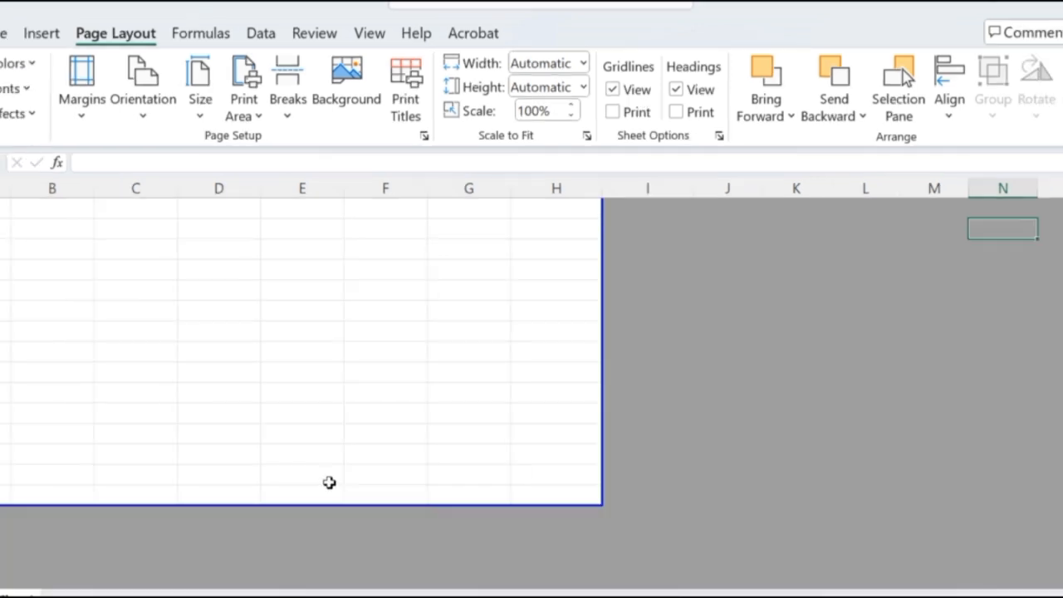
pyautogui.scroll(-3, 330, 482)
pyautogui.moveTo(329, 383); pyautogui.dragTo(332, 548)
pyautogui.scroll(-3, 357, 487)
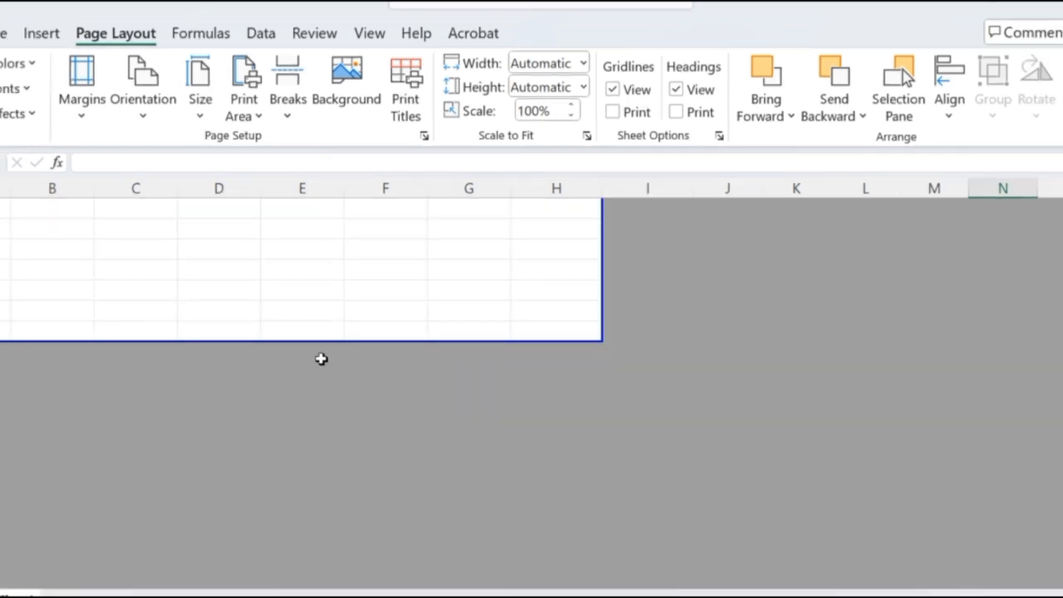
pyautogui.moveTo(321, 341); pyautogui.dragTo(305, 519)
pyautogui.scroll(3, 315, 506)
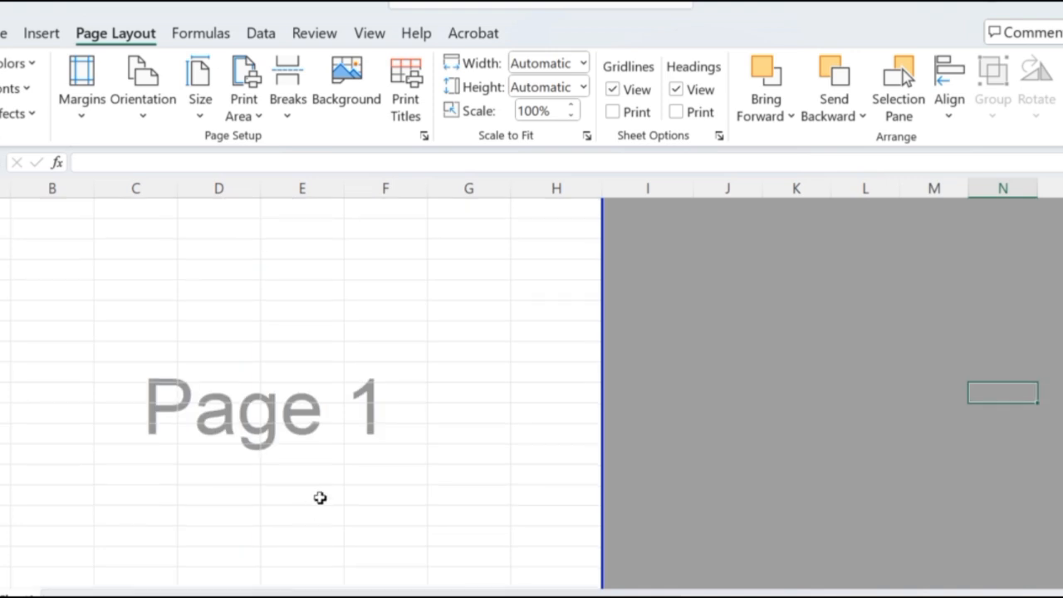
# Extend the lower edge of page 2 by one more row, and return to the table at the start of the sheet.
pyautogui.scroll(-8, 320, 496)
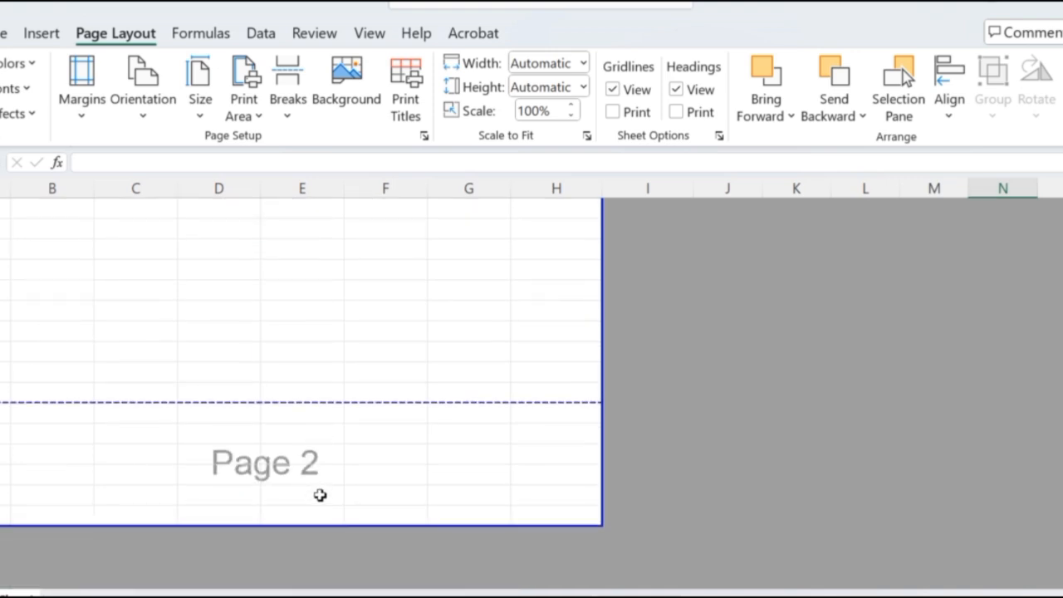
pyautogui.moveTo(308, 528); pyautogui.dragTo(308, 551)
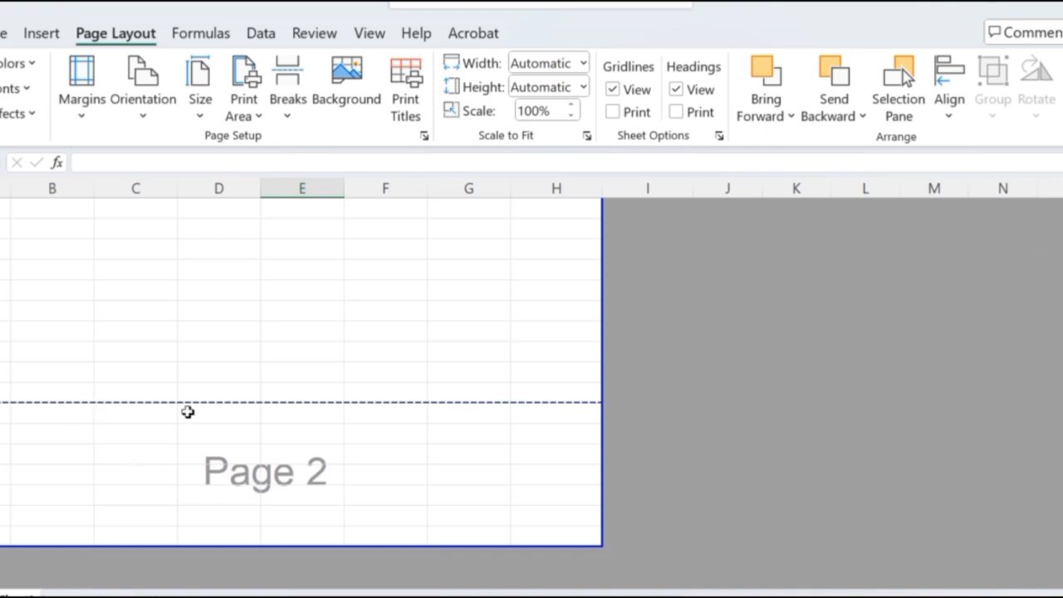
pyautogui.scroll(5, 435, 447)
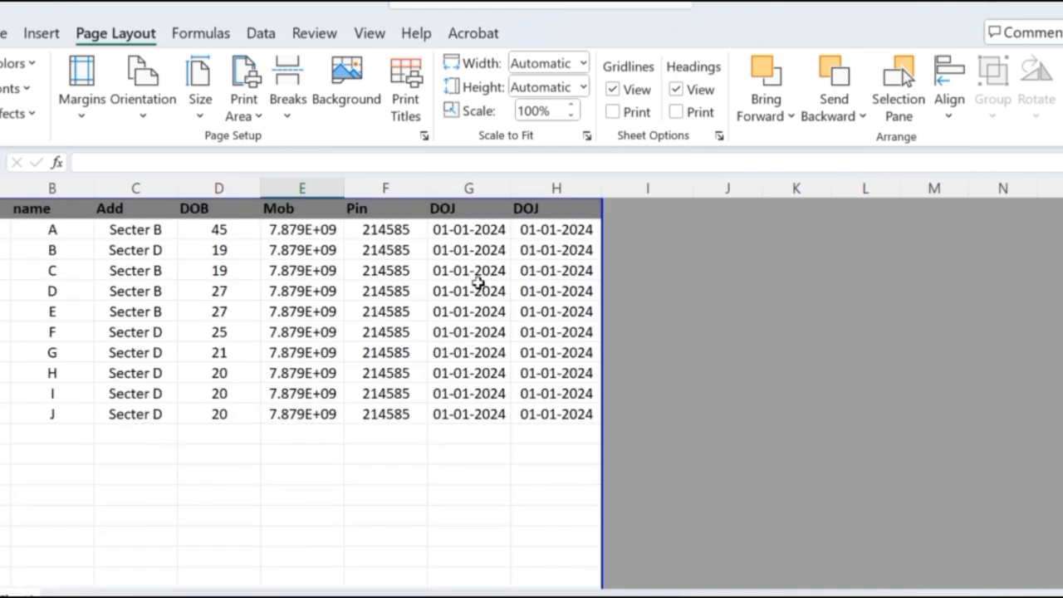
# Try extending the print area's right edge to include column I, and move it back to the edge of column H.
pyautogui.scroll(-2, 426, 378)
pyautogui.scroll(-10, 426, 379)
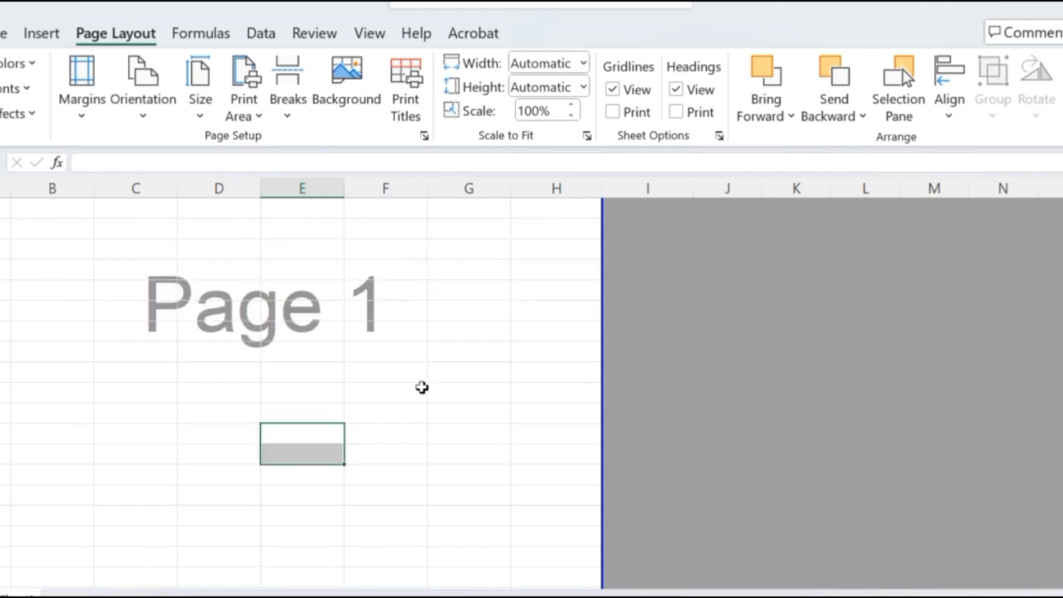
pyautogui.scroll(-3, 241, 399)
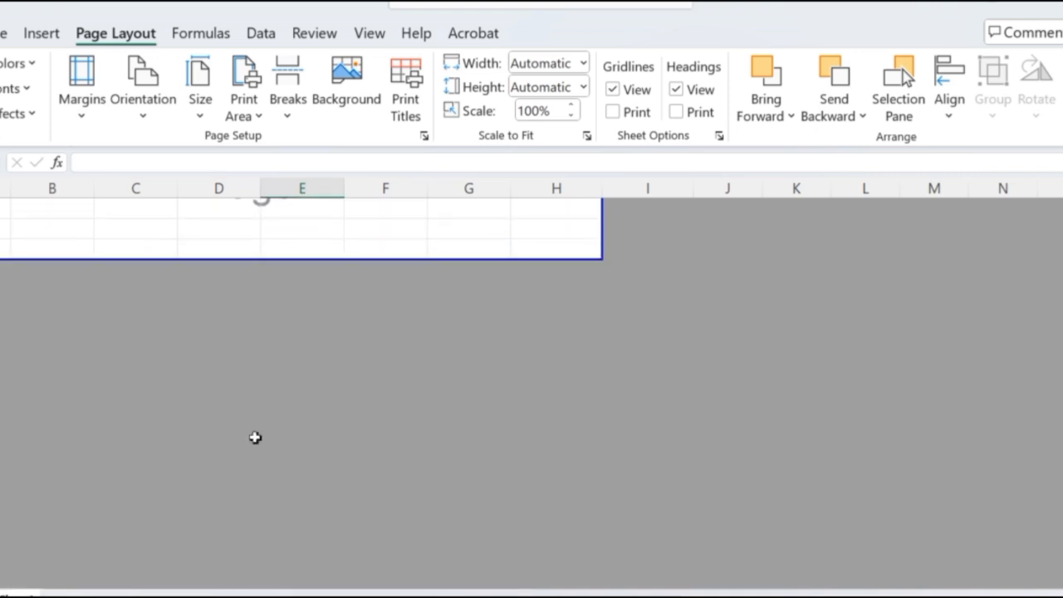
pyautogui.scroll(12, 254, 437)
pyautogui.scroll(2, 266, 435)
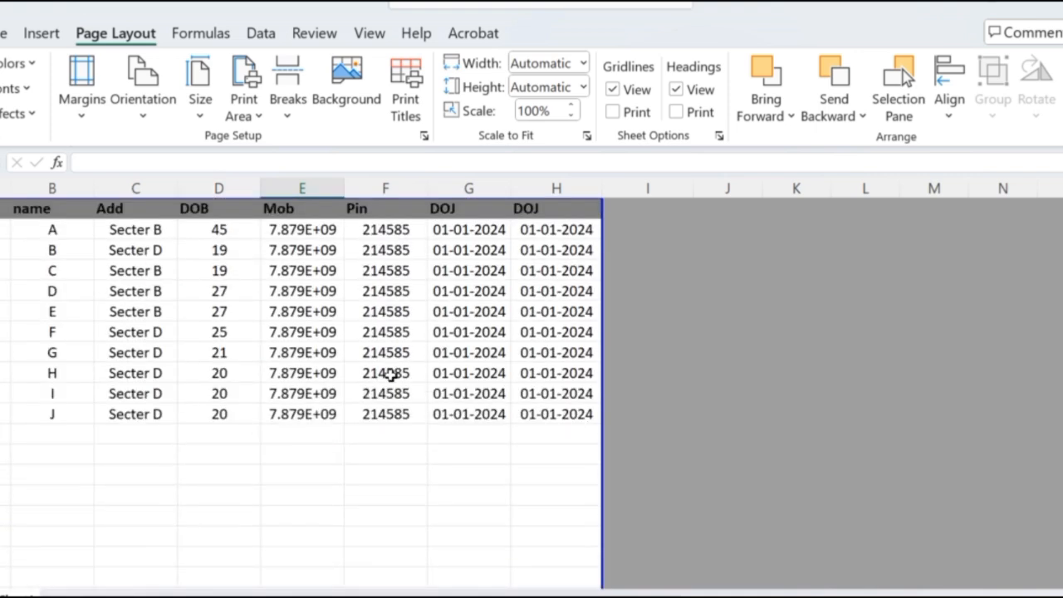
pyautogui.moveTo(607, 299); pyautogui.dragTo(735, 299)
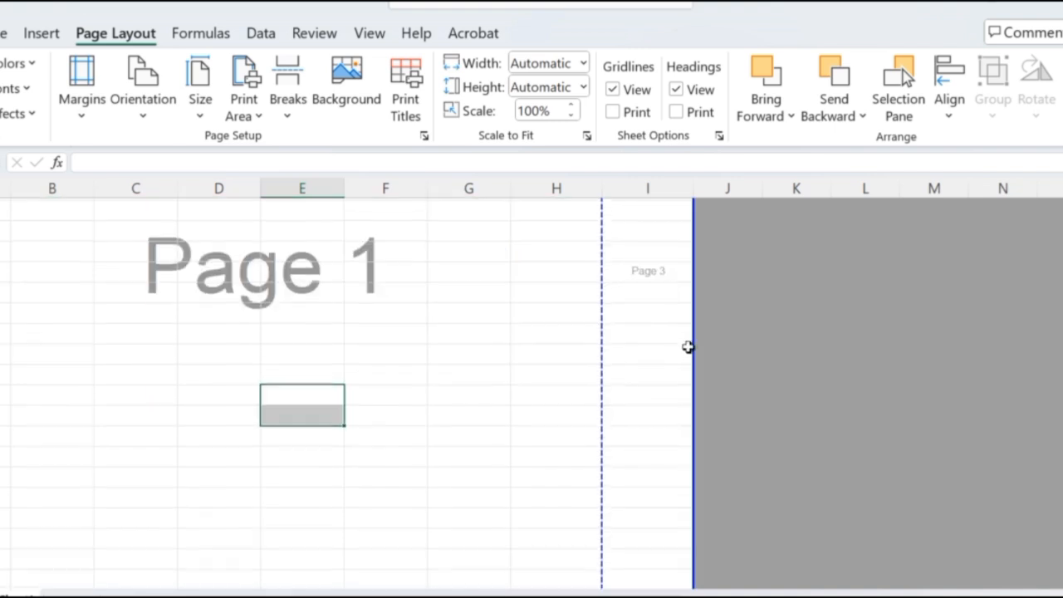
pyautogui.scroll(5, 643, 394)
pyautogui.scroll(2, 641, 394)
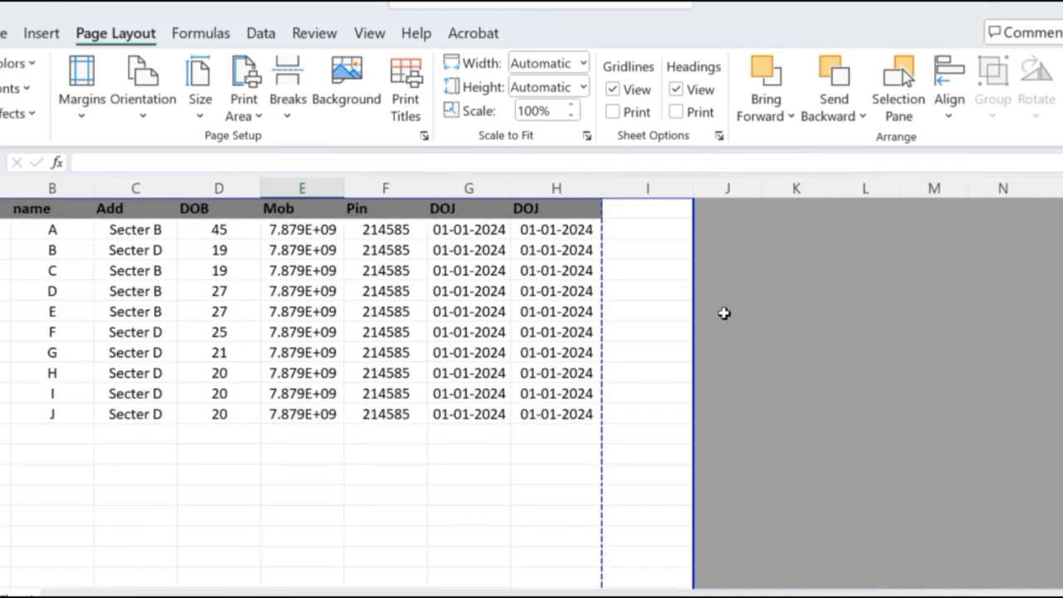
pyautogui.moveTo(699, 326); pyautogui.dragTo(607, 341)
pyautogui.scroll(5, 594, 368)
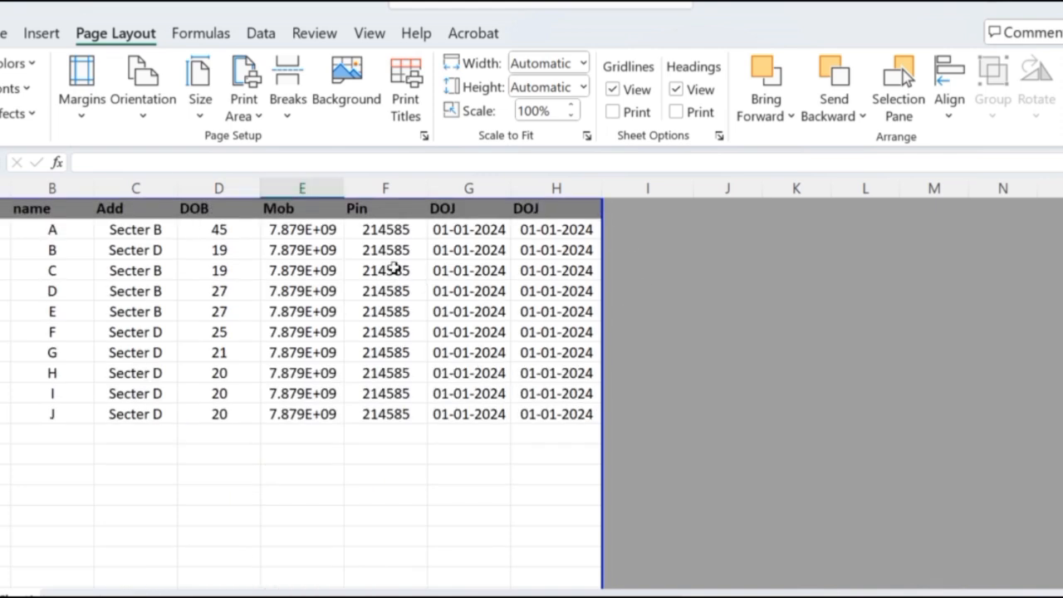
# Fit column E to its contents and widen column H, keeping column H on page 1 by moving the page break to its outer edge.
pyautogui.doubleClick(344, 186)
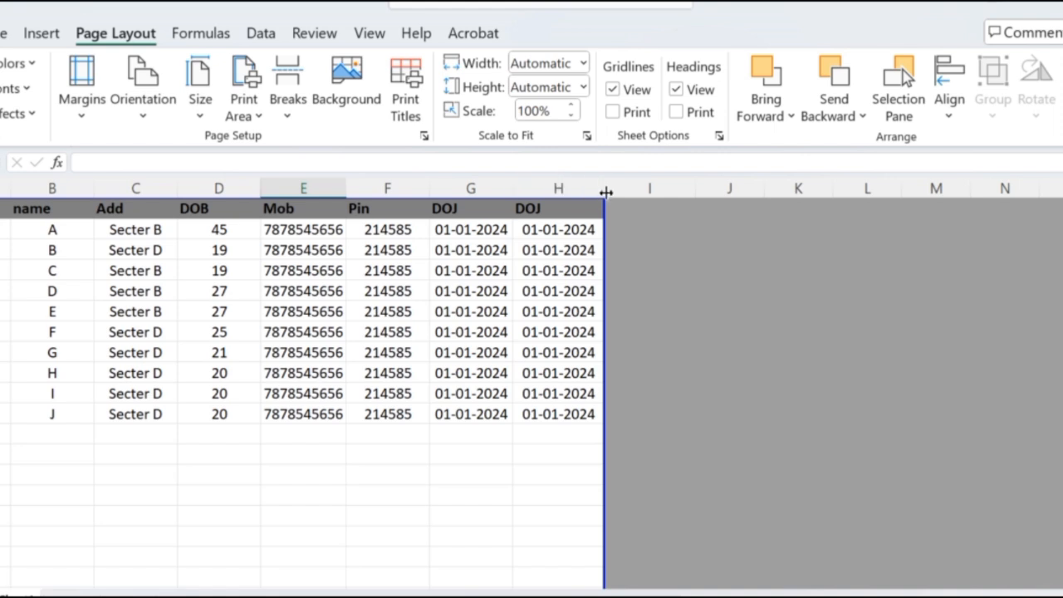
pyautogui.moveTo(607, 192); pyautogui.dragTo(662, 195)
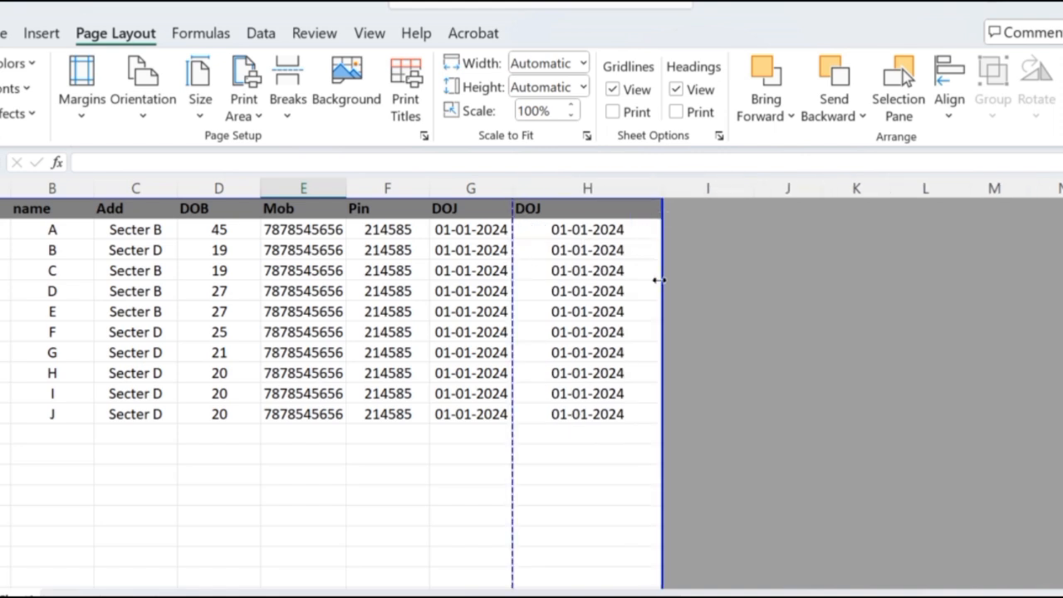
pyautogui.moveTo(667, 282); pyautogui.dragTo(664, 282)
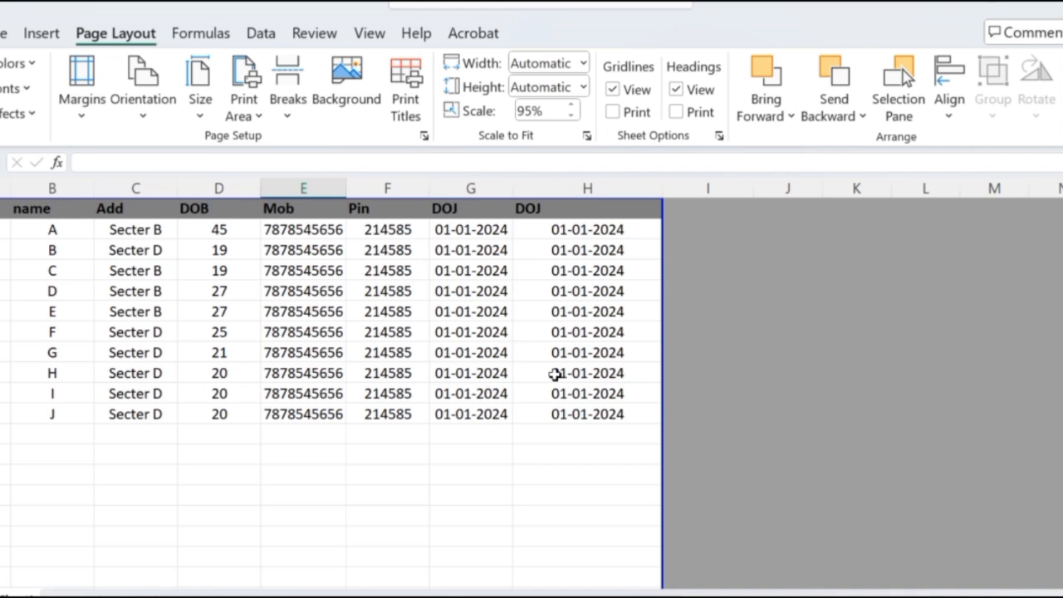
# Inspect the table's page in Page Layout view, and switch the sheet to Normal view.
pyautogui.scroll(-10, 554, 374)
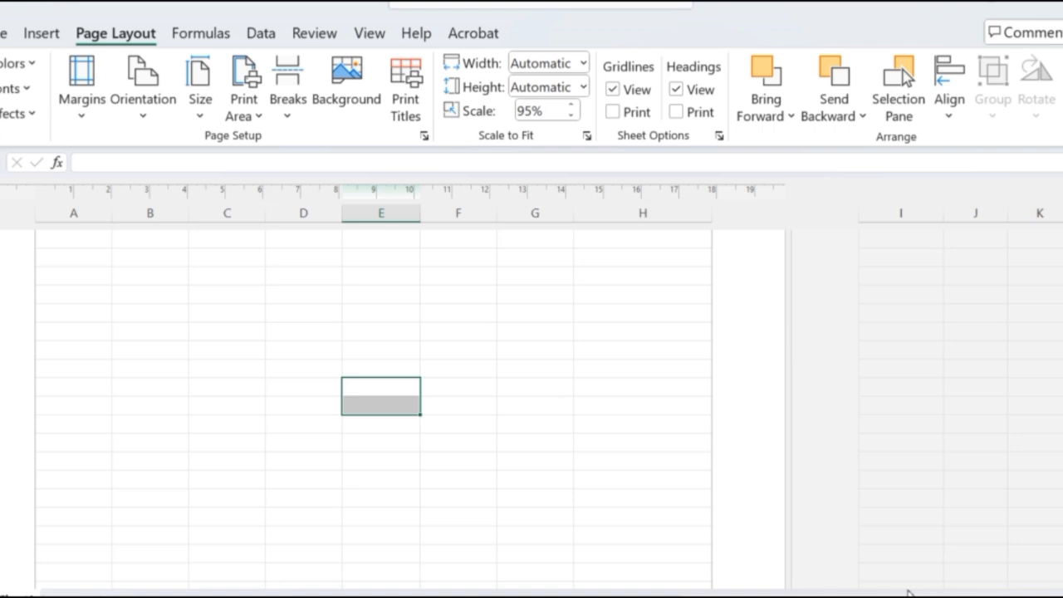
pyautogui.scroll(5, 908, 592)
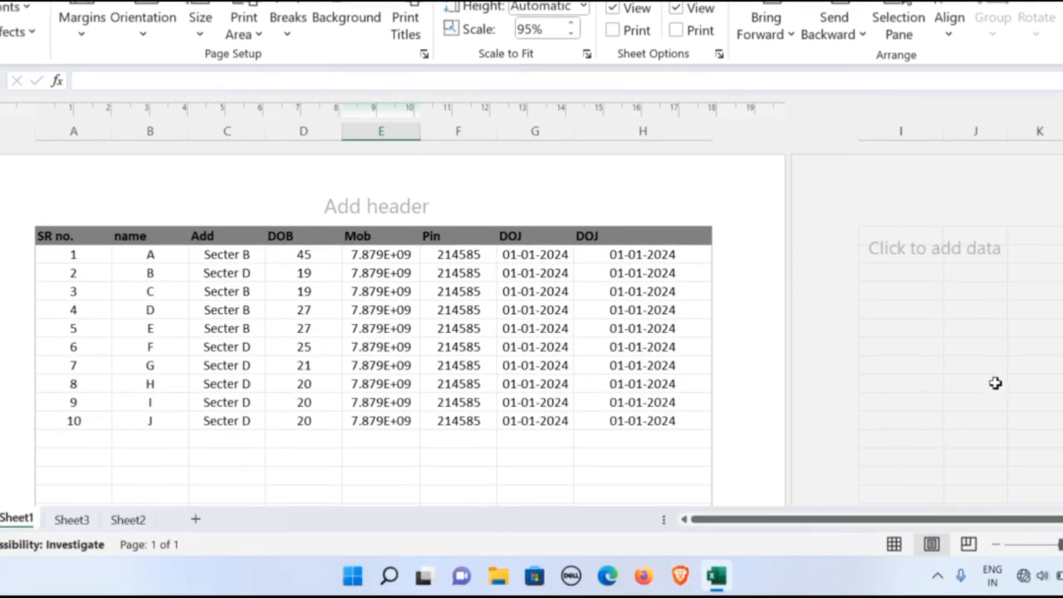
pyautogui.click(995, 383)
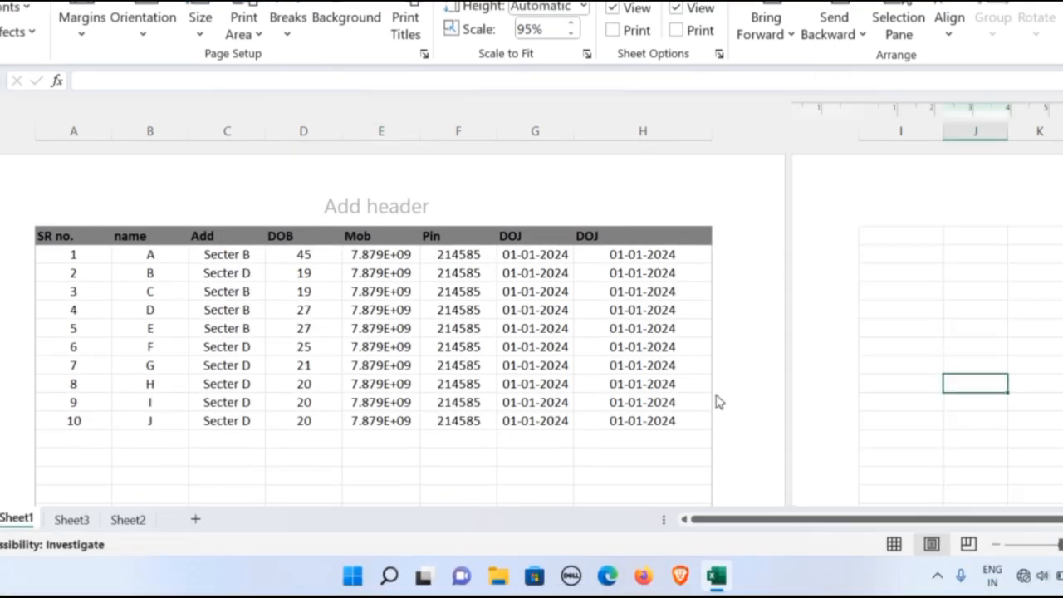
pyautogui.click(700, 402)
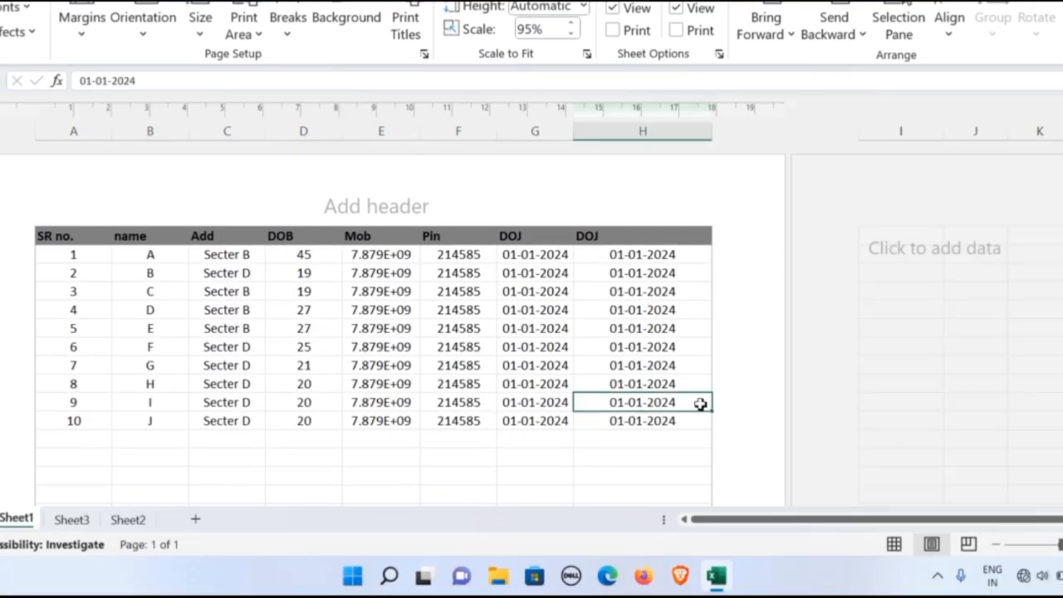
pyautogui.click(894, 546)
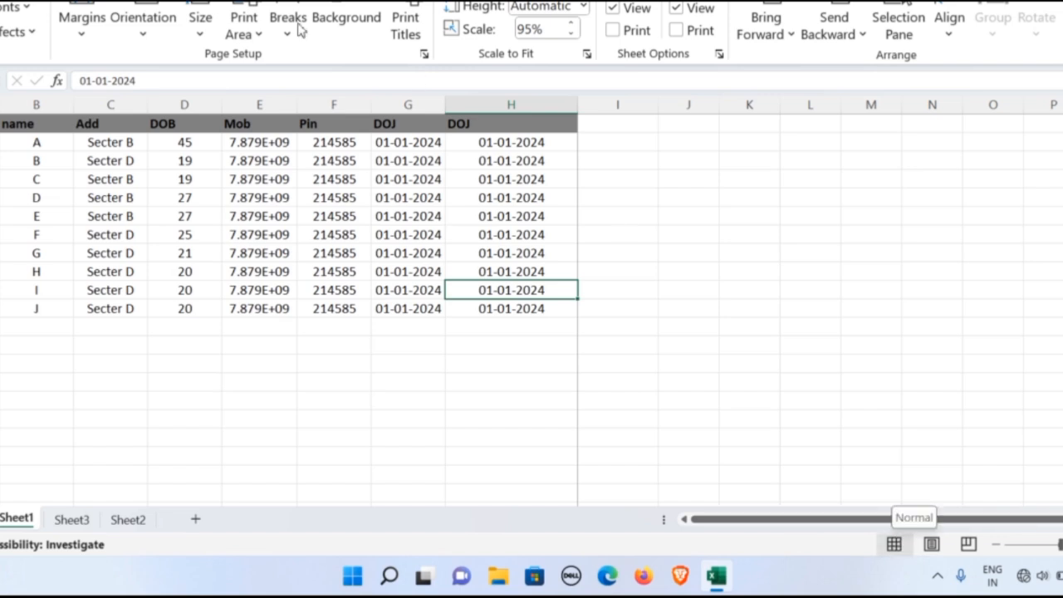
# Set Sheet1's page orientation to Landscape and review the page in Page Layout view.
pyautogui.click(145, 36)
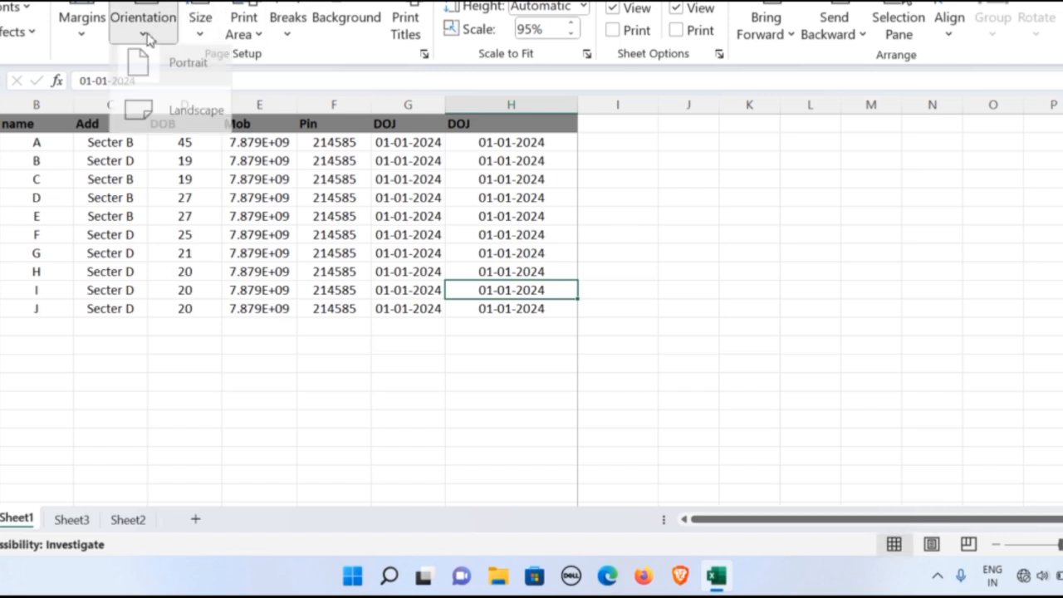
pyautogui.click(186, 120)
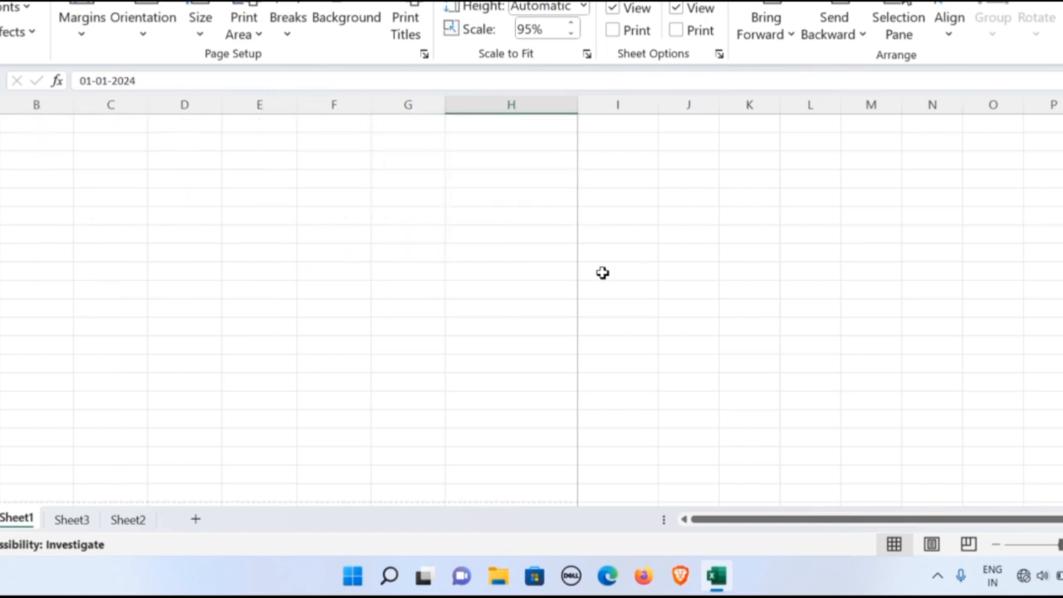
pyautogui.click(931, 545)
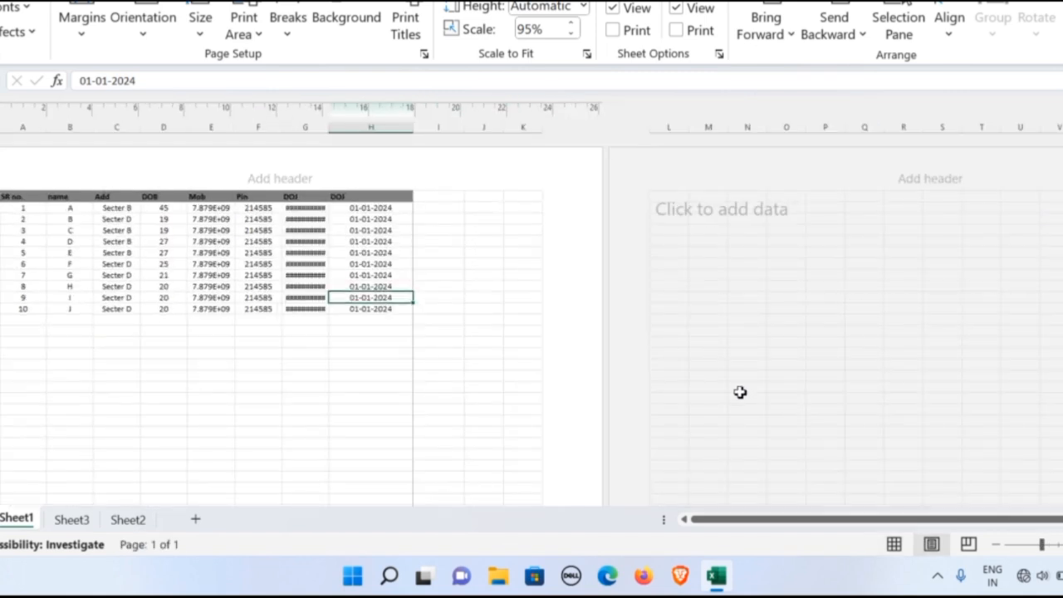
pyautogui.scroll(-3, 488, 357)
pyautogui.scroll(3, 488, 356)
# Check the landscape page's boundaries in Page Break Preview, and return to Normal view.
pyautogui.click(968, 543)
pyautogui.scroll(-10, 479, 271)
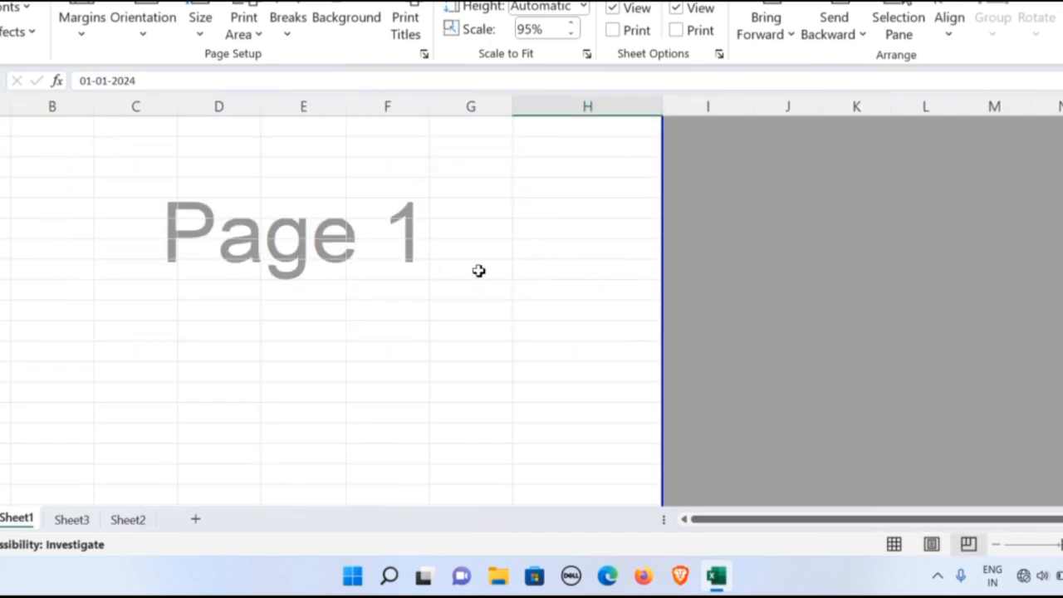
pyautogui.scroll(10, 478, 271)
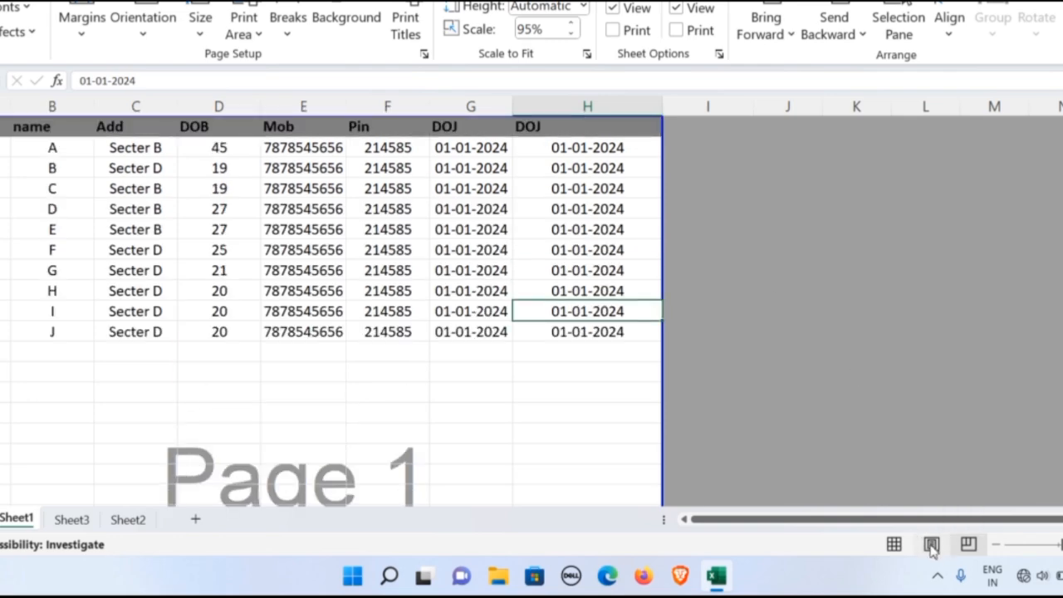
pyautogui.click(894, 543)
# Open the page orientation choices for Sheet1.
pyautogui.click(143, 25)
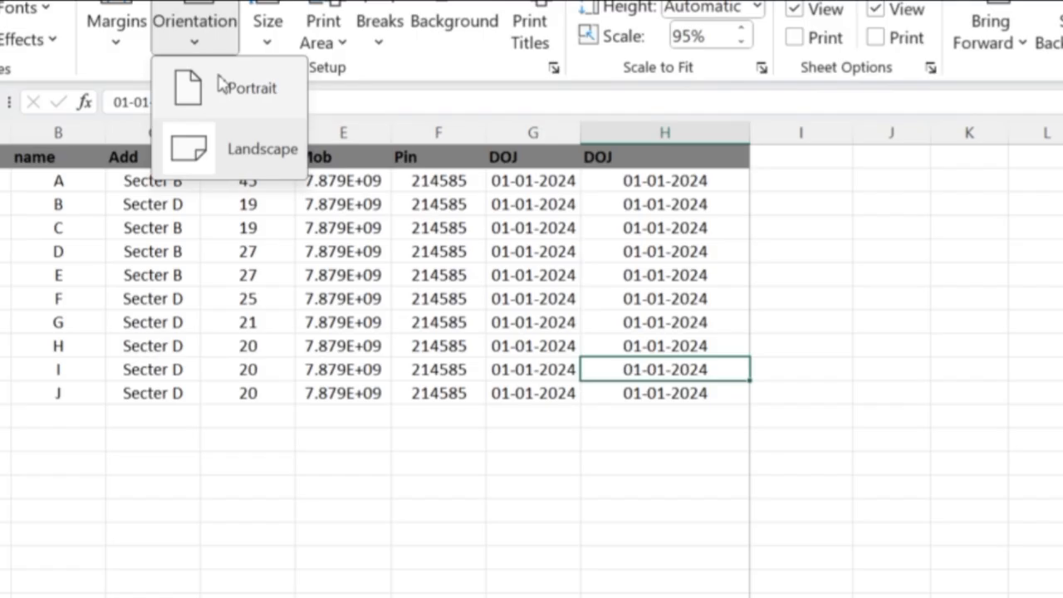